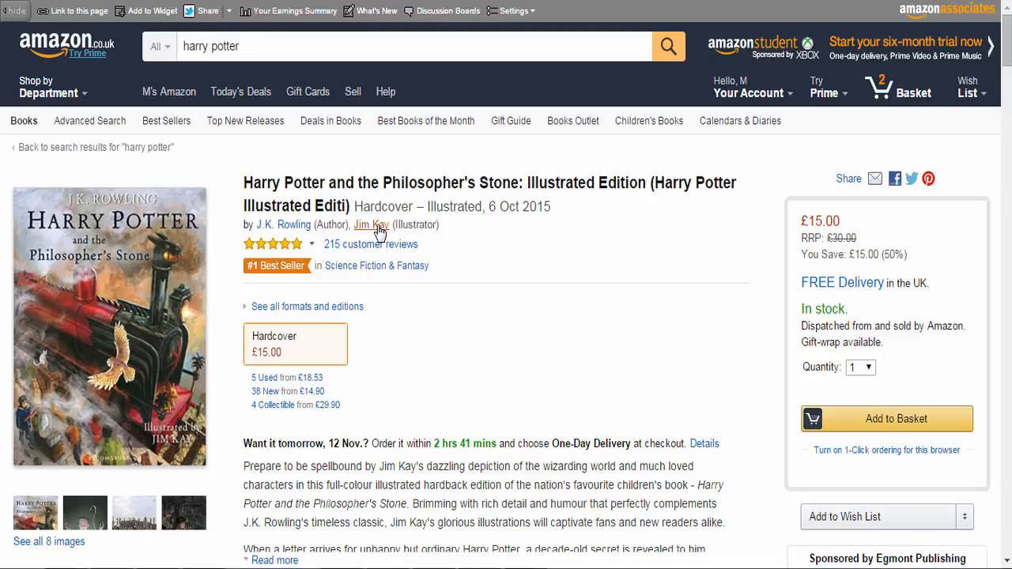
- Open the illustrator's book listing from the Harry Potter product page and browse the other illustrated titles
{"action": "left_click", "coordinate": [383, 231]}
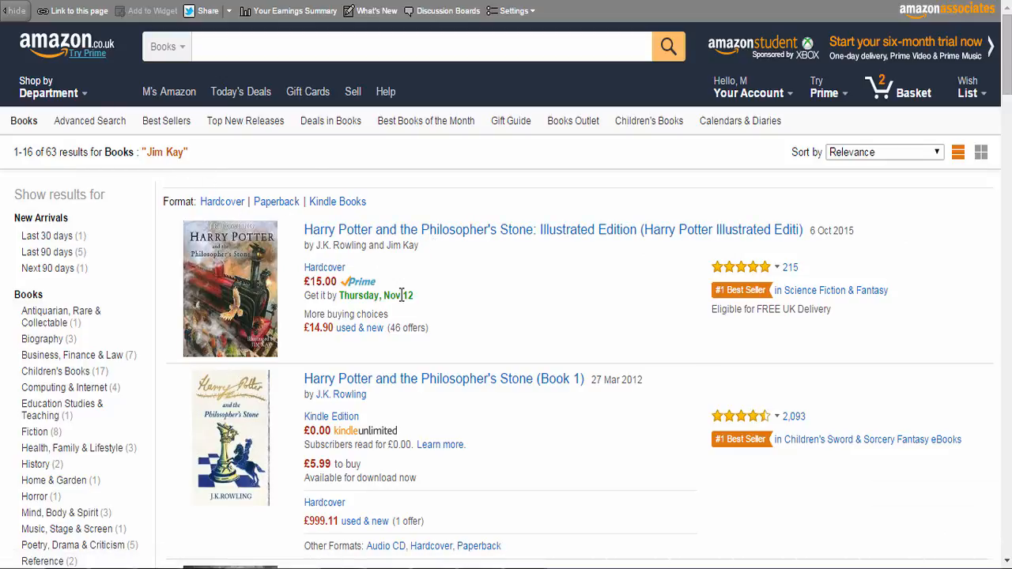
{"action": "scroll", "coordinate": [402, 295], "scroll_direction": "down", "scroll_amount": 2}
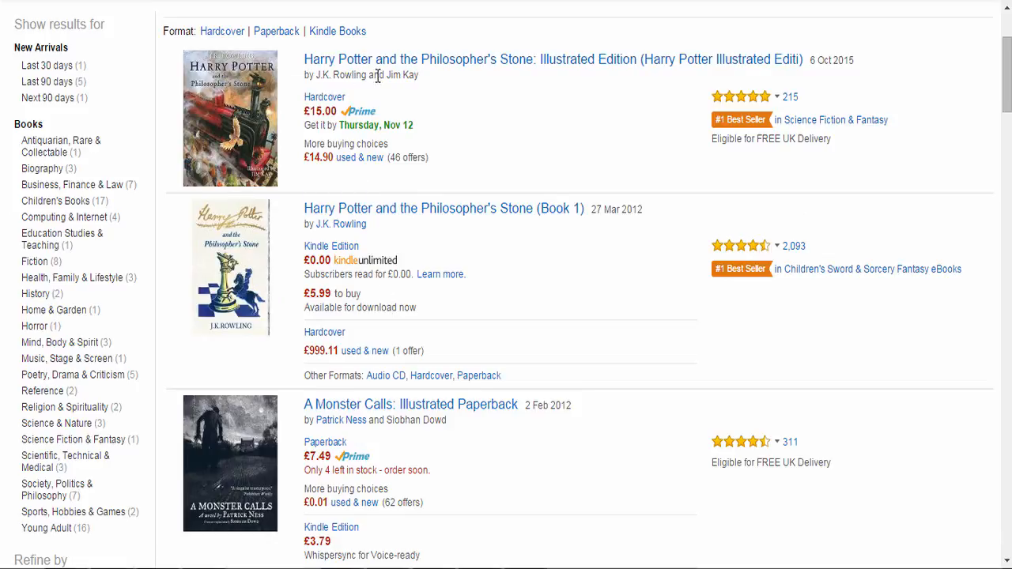
{"action": "scroll", "coordinate": [385, 181], "scroll_direction": "down", "scroll_amount": 3}
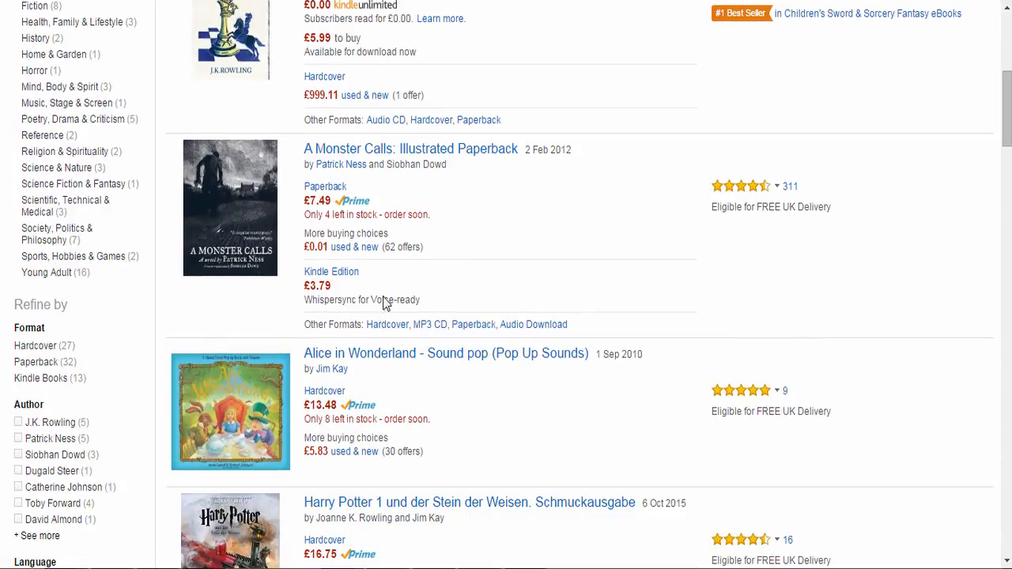
{"action": "scroll", "coordinate": [257, 392], "scroll_direction": "down", "scroll_amount": 2}
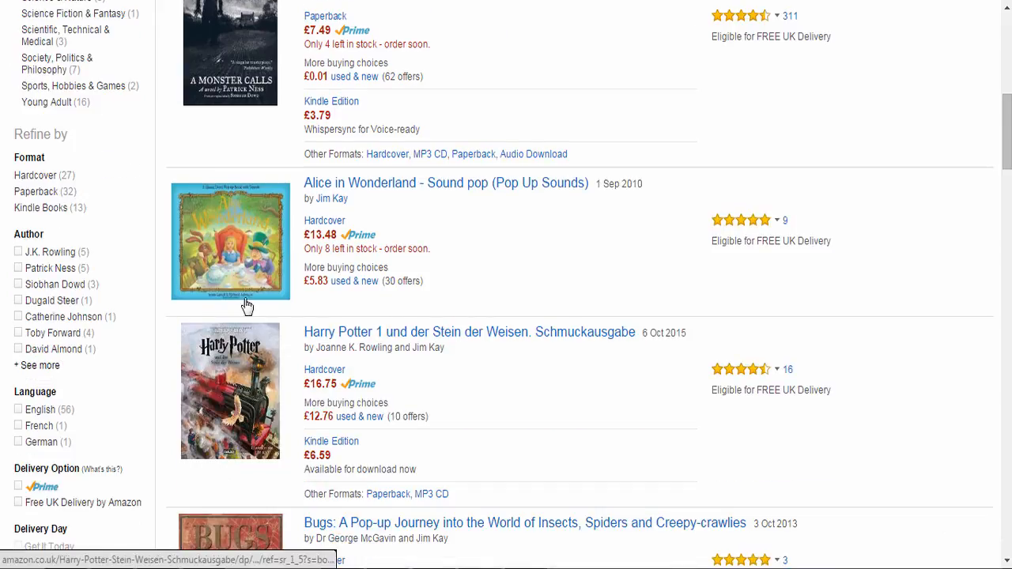
{"action": "scroll", "coordinate": [277, 342], "scroll_direction": "down", "scroll_amount": 1}
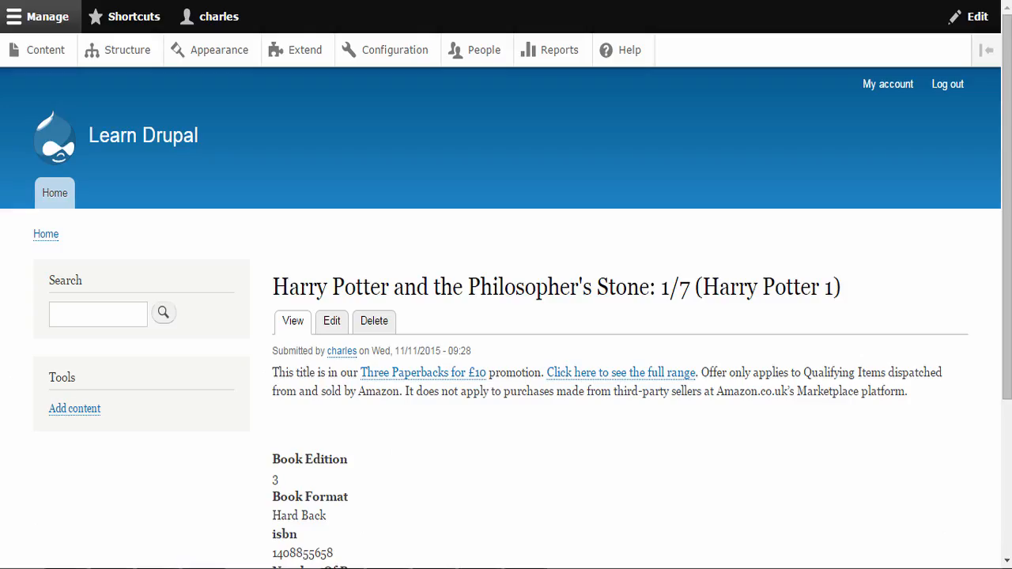
- In the Drupal site, create a taxonomy vocabulary named illustrator, copying the name from the schema.org Book property table
{"action": "left_click", "coordinate": [132, 59]}
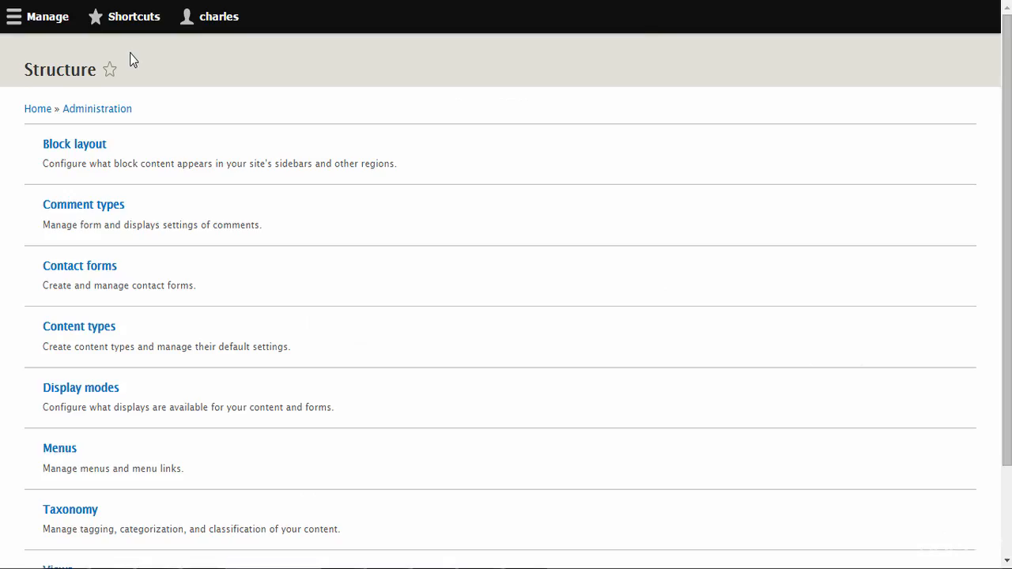
{"action": "scroll", "coordinate": [116, 451], "scroll_direction": "down", "scroll_amount": 2}
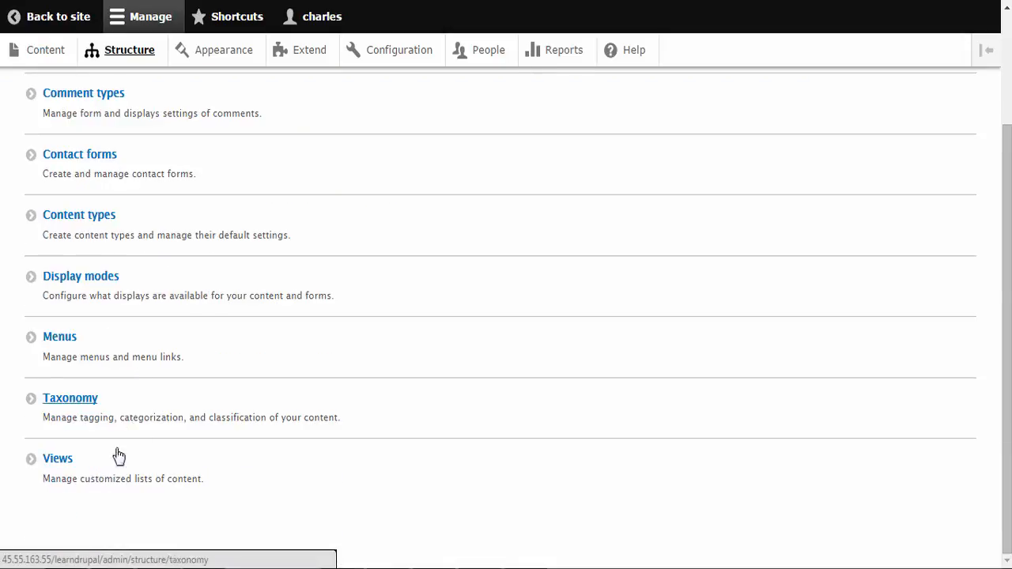
{"action": "left_click", "coordinate": [70, 402]}
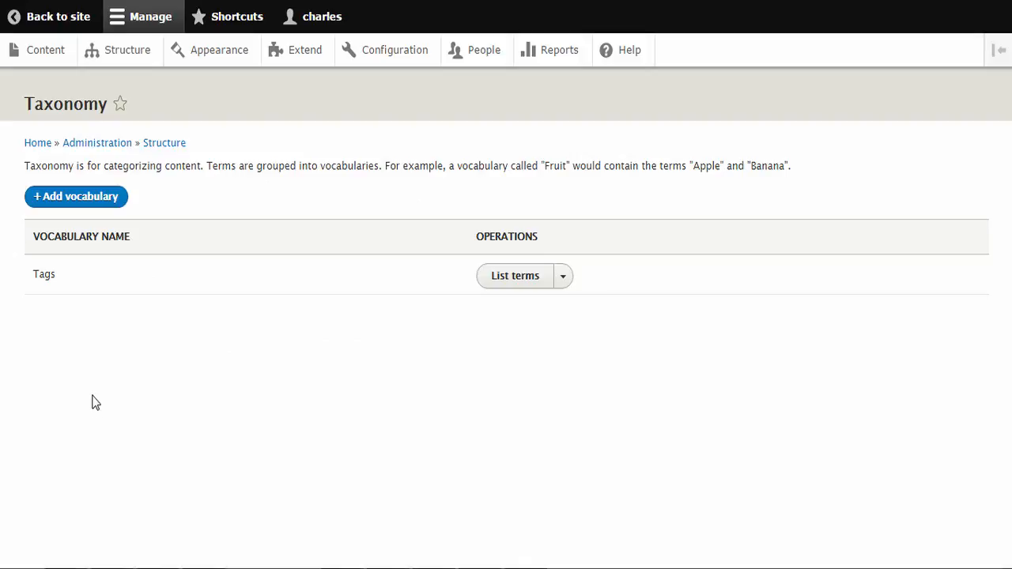
{"action": "left_click", "coordinate": [86, 203]}
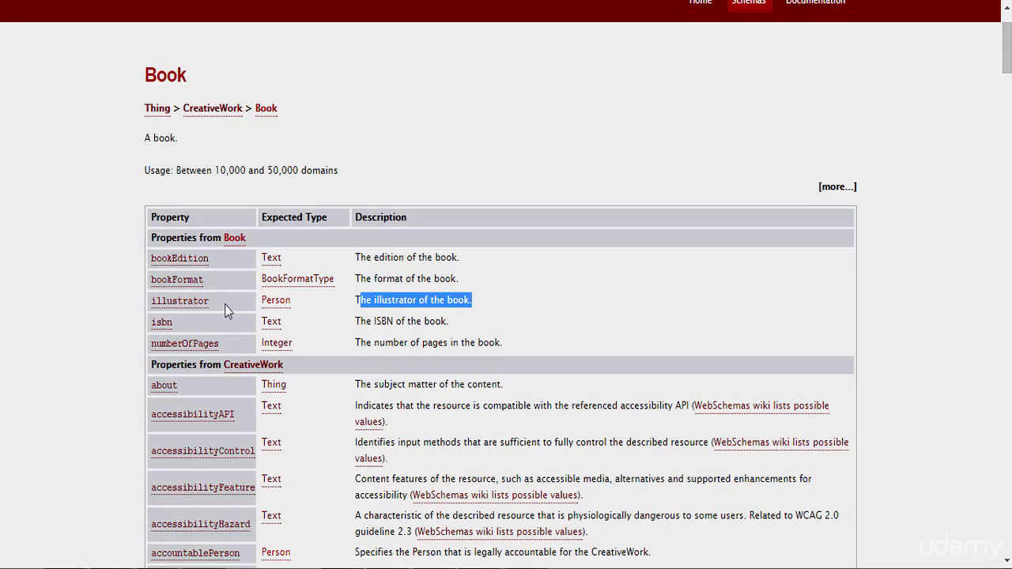
{"action": "left_click_drag", "start_coordinate": [210, 302], "coordinate": [149, 305]}
{"action": "key", "text": "ctrl+c"}
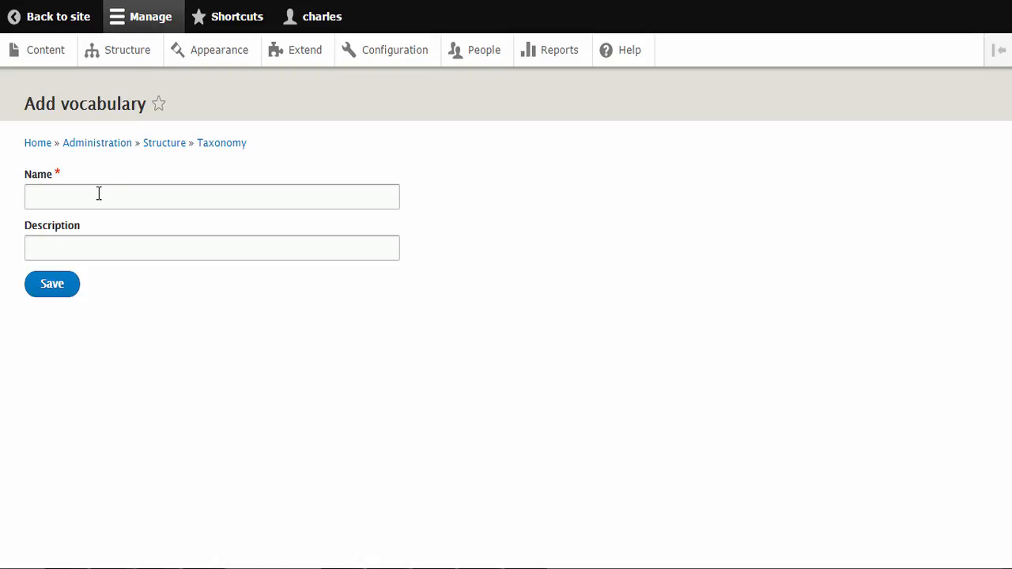
{"action": "left_click", "coordinate": [98, 194]}
{"action": "key", "text": "ctrl+v"}
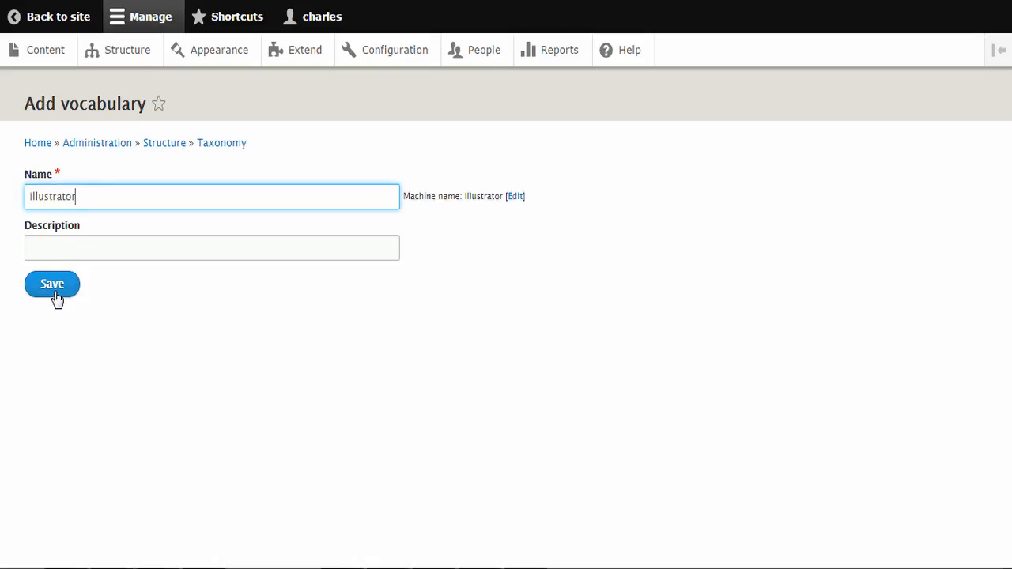
{"action": "left_click", "coordinate": [56, 298]}
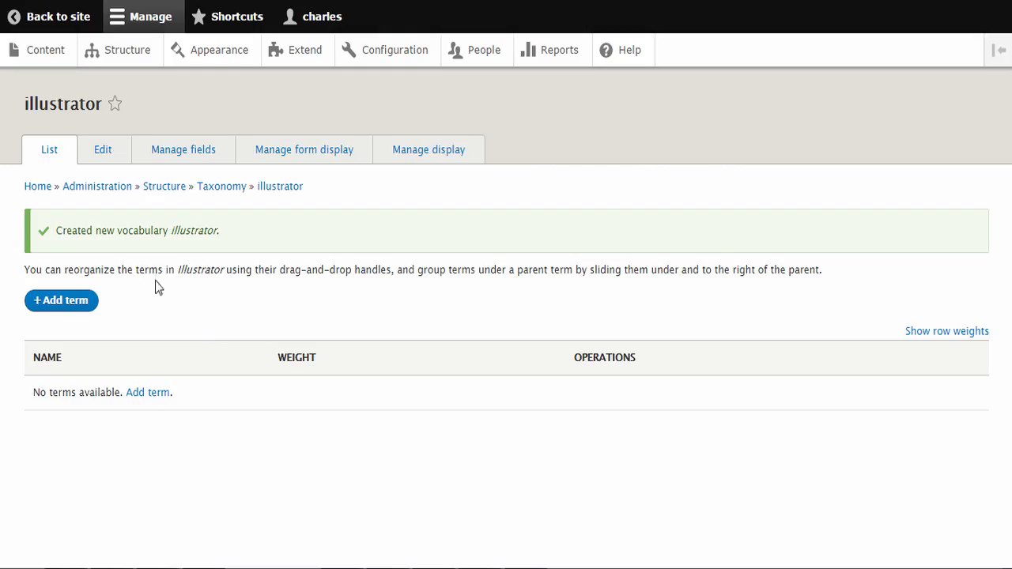
- Add a new Taxonomy term reference field labelled illustrator to the Book content type
{"action": "left_click", "coordinate": [128, 55]}
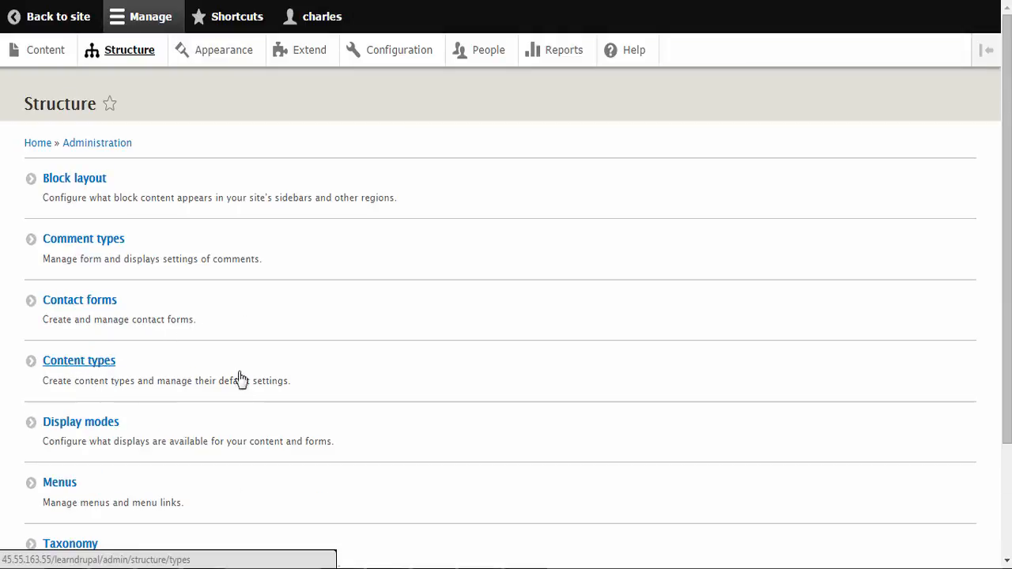
{"action": "left_click", "coordinate": [363, 367]}
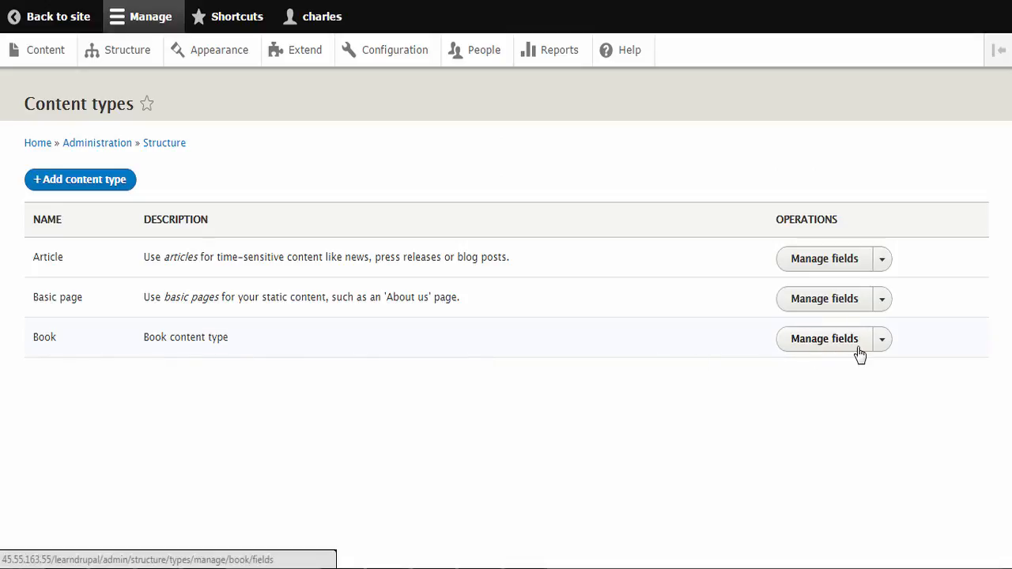
{"action": "left_click", "coordinate": [859, 349]}
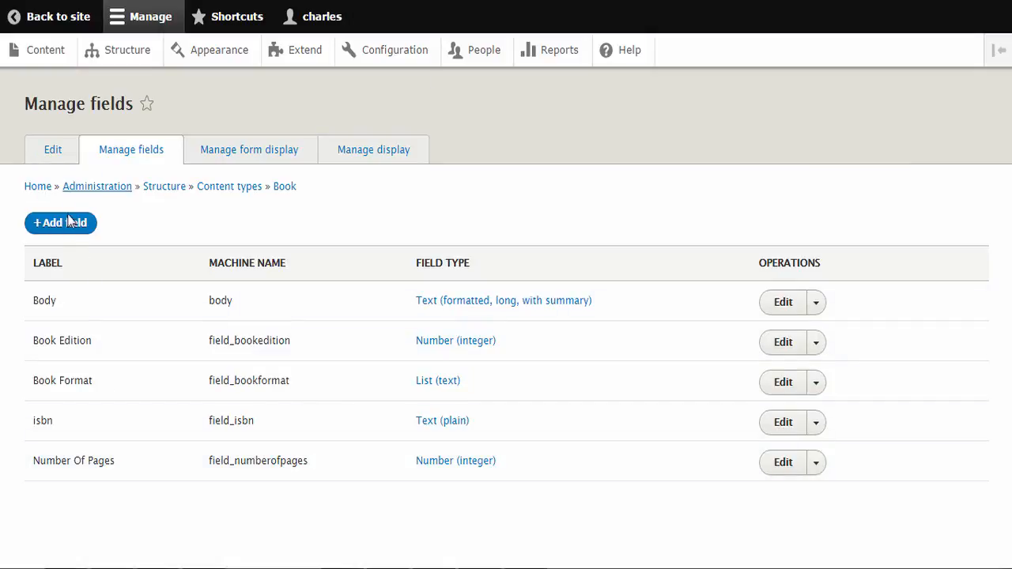
{"action": "left_click", "coordinate": [69, 228]}
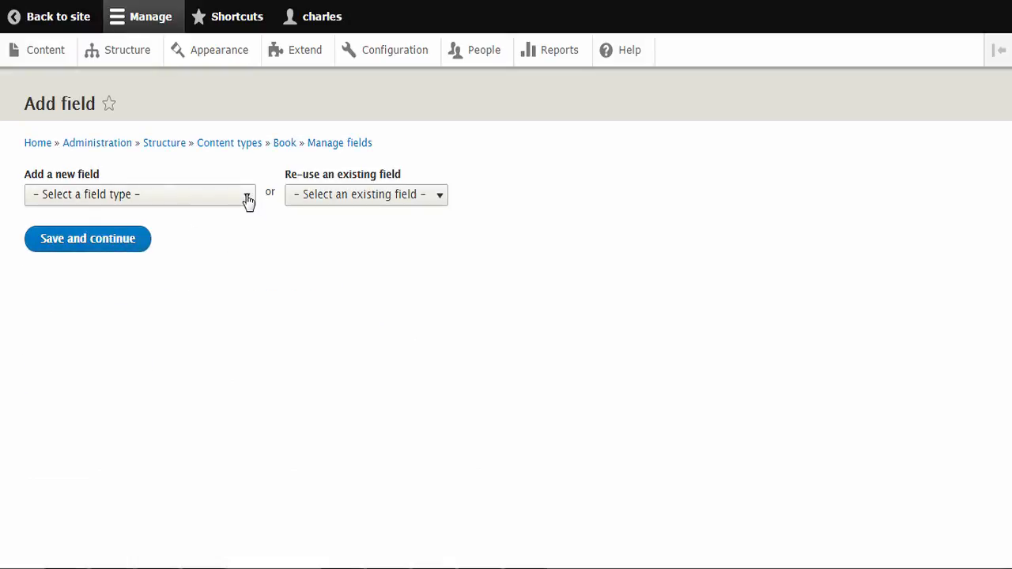
{"action": "left_click", "coordinate": [247, 200]}
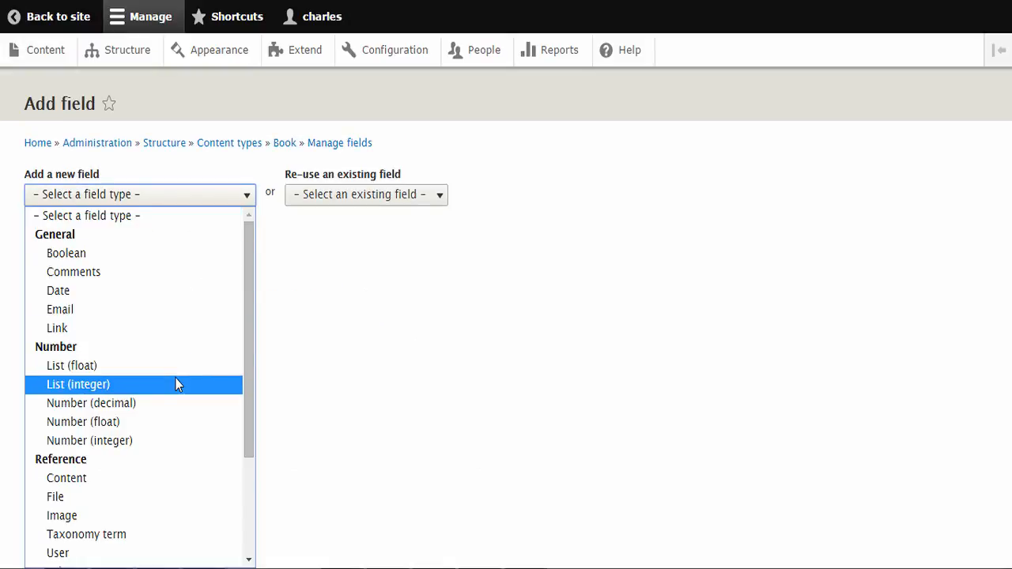
{"action": "scroll", "coordinate": [176, 385], "scroll_direction": "down", "scroll_amount": 3}
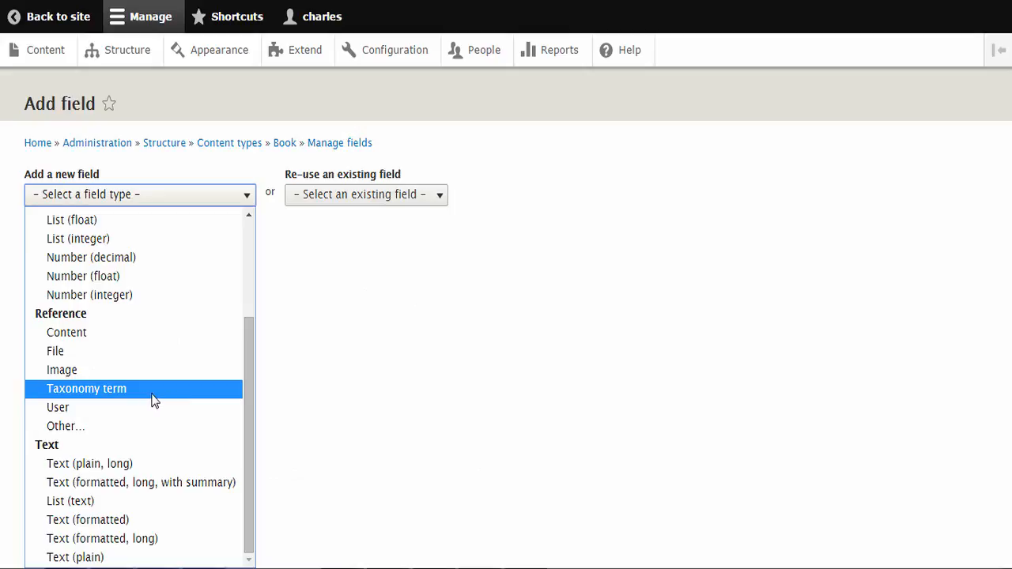
{"action": "left_click", "coordinate": [151, 395]}
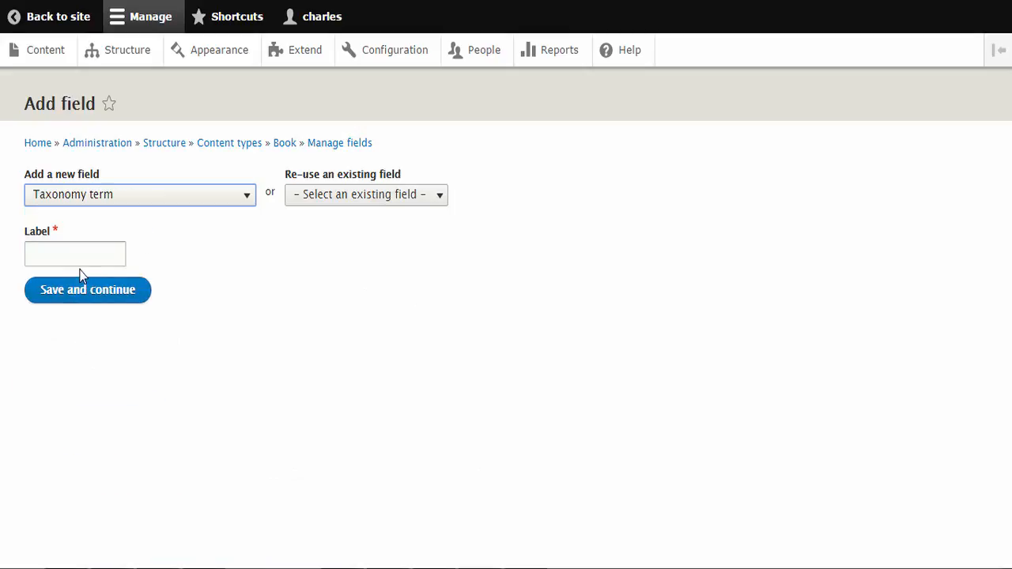
{"action": "left_click", "coordinate": [77, 251]}
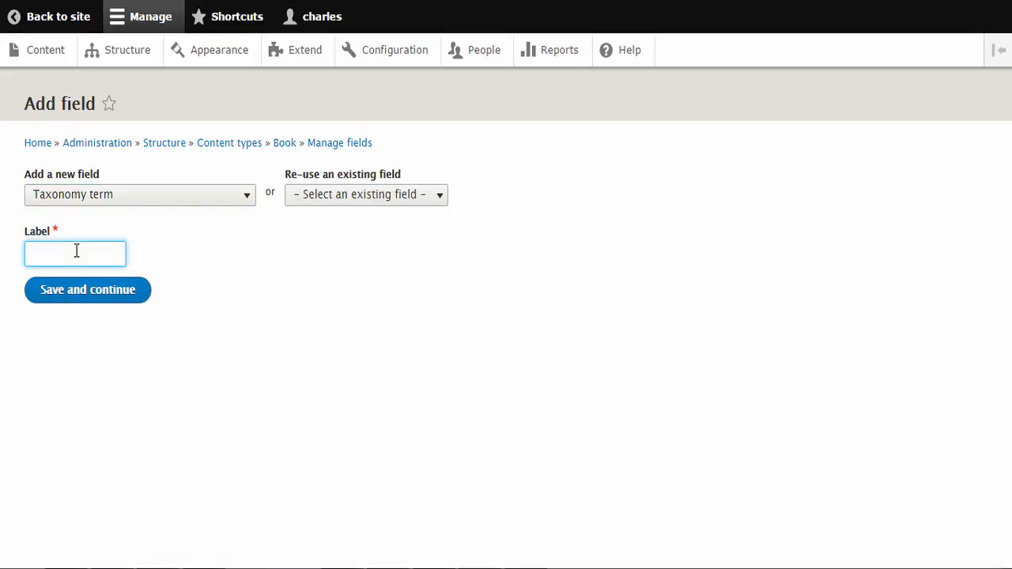
{"action": "key", "text": "ctrl+v"}
{"action": "left_click", "coordinate": [316, 2]}
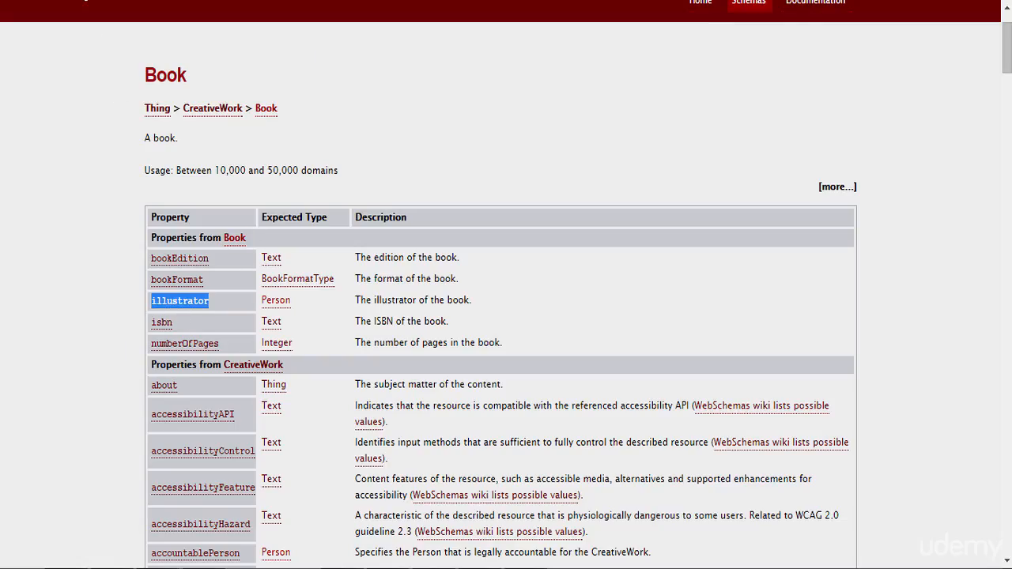
{"action": "left_click", "coordinate": [91, 1]}
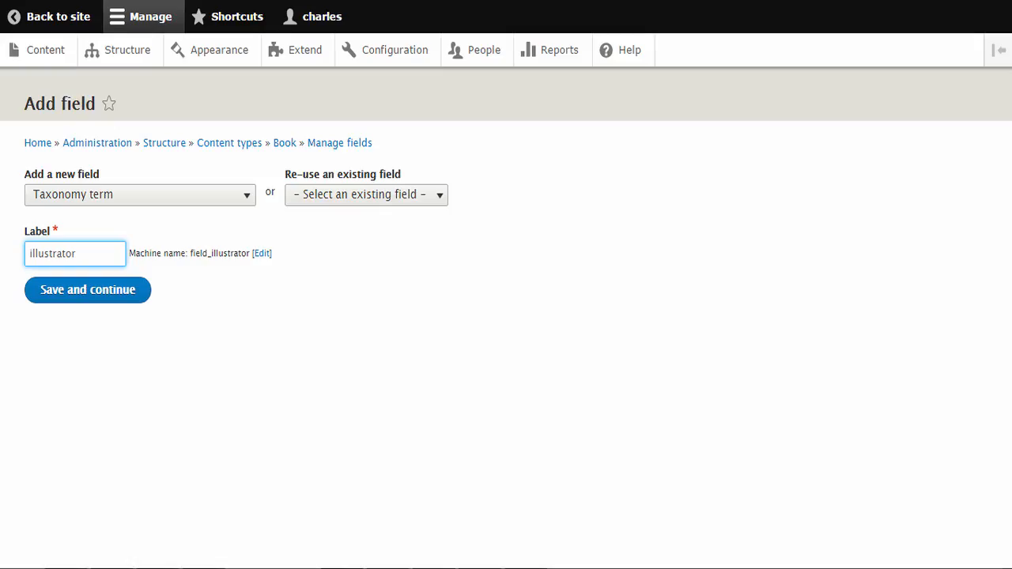
{"action": "left_click", "coordinate": [66, 298]}
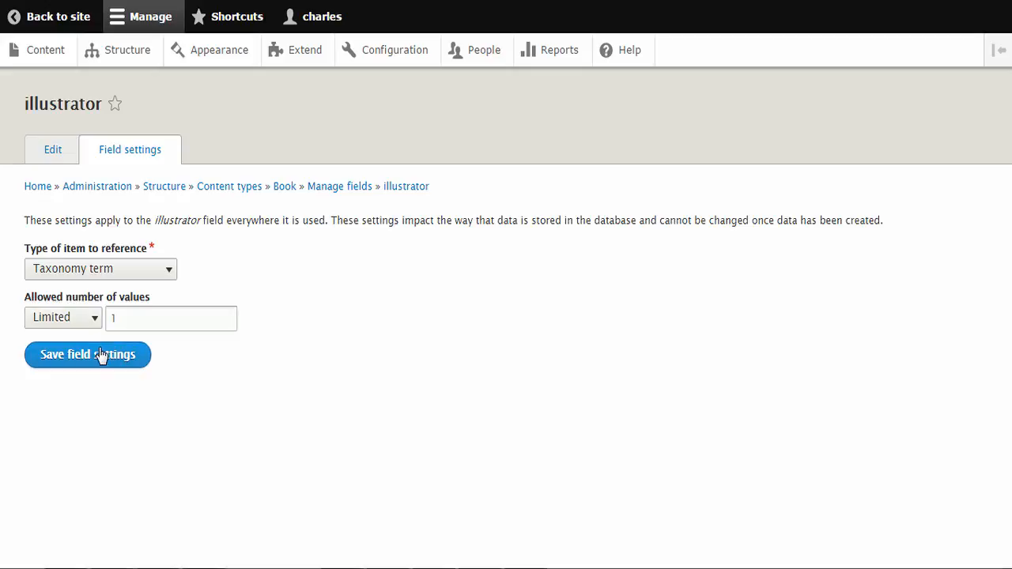
- Save the illustrator field settings with one allowed value and enter the help text "The illustrator of the book."
{"action": "left_click", "coordinate": [101, 362]}
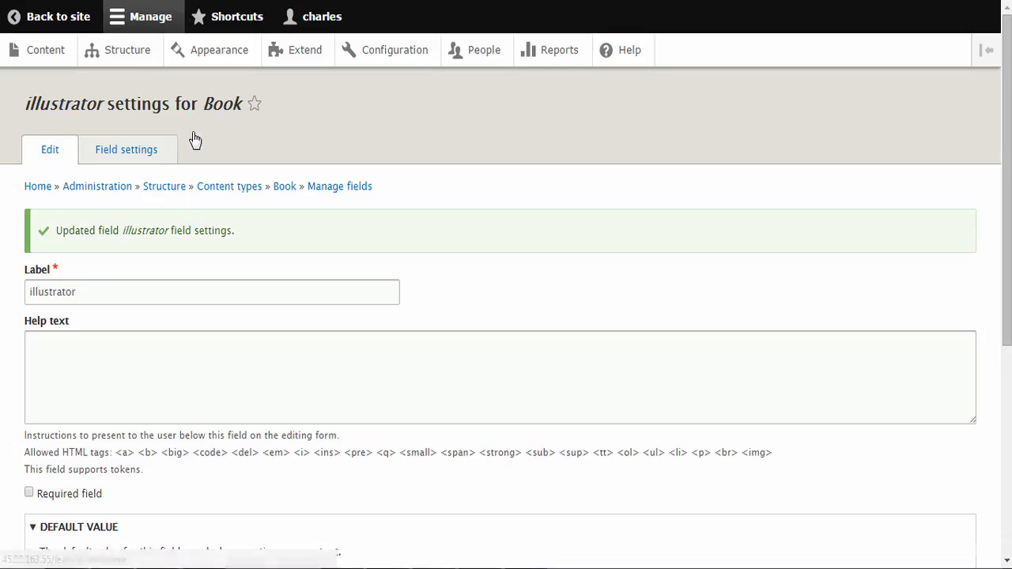
{"action": "left_click", "coordinate": [87, 363]}
{"action": "type", "text": "The illustrator of the book."}
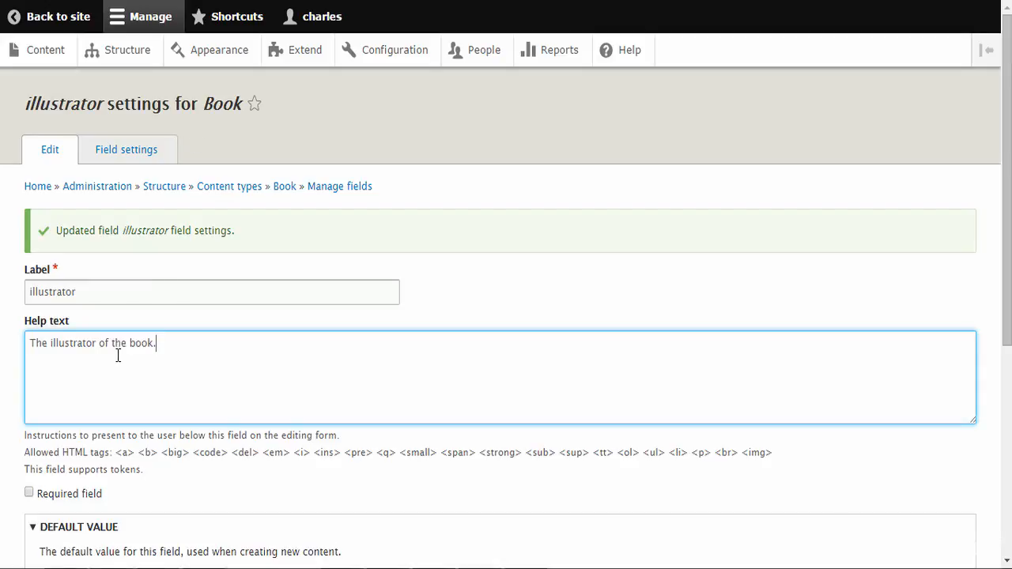
- Select illustrator as the vocabulary the field references and save the field's settings
{"action": "scroll", "coordinate": [131, 355], "scroll_direction": "down", "scroll_amount": 1}
{"action": "scroll", "coordinate": [132, 354], "scroll_direction": "down", "scroll_amount": 1}
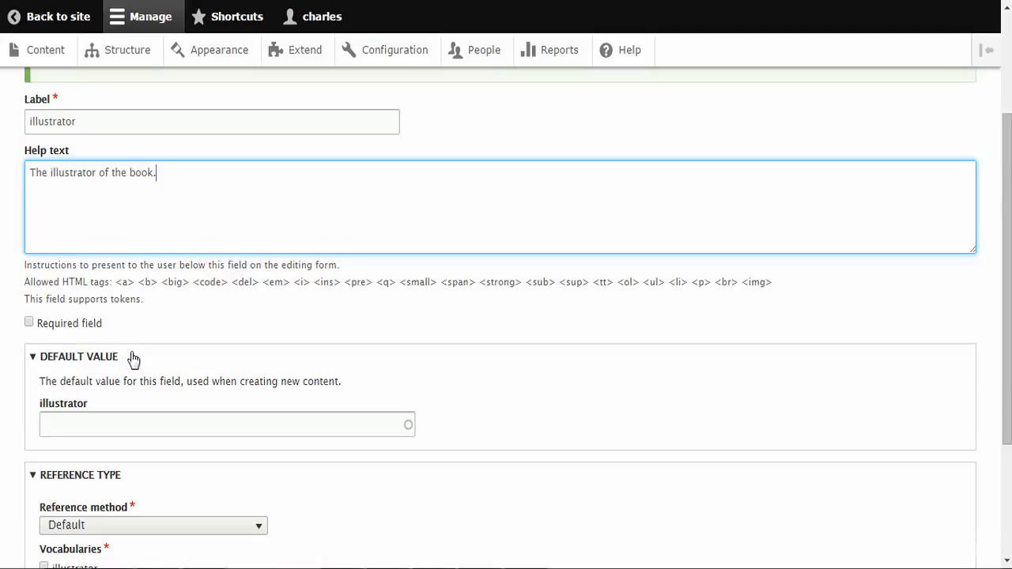
{"action": "scroll", "coordinate": [132, 354], "scroll_direction": "down", "scroll_amount": 1}
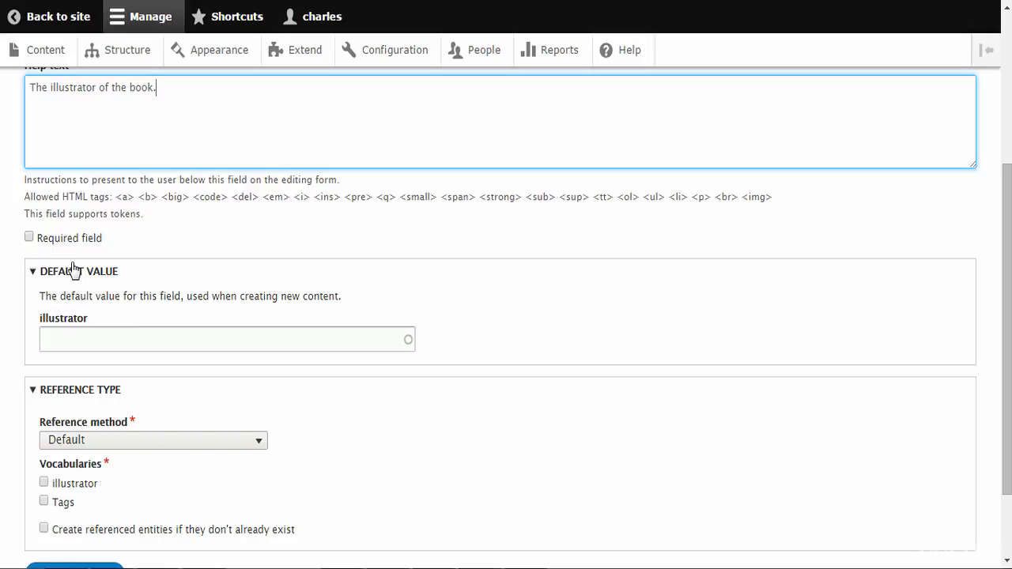
{"action": "scroll", "coordinate": [73, 271], "scroll_direction": "down", "scroll_amount": 1}
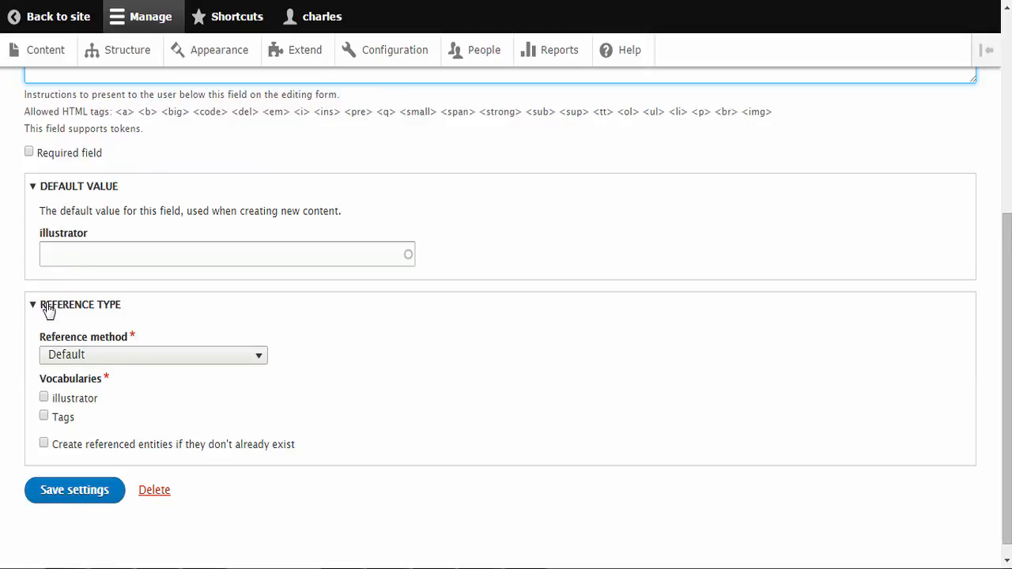
{"action": "left_click", "coordinate": [45, 400]}
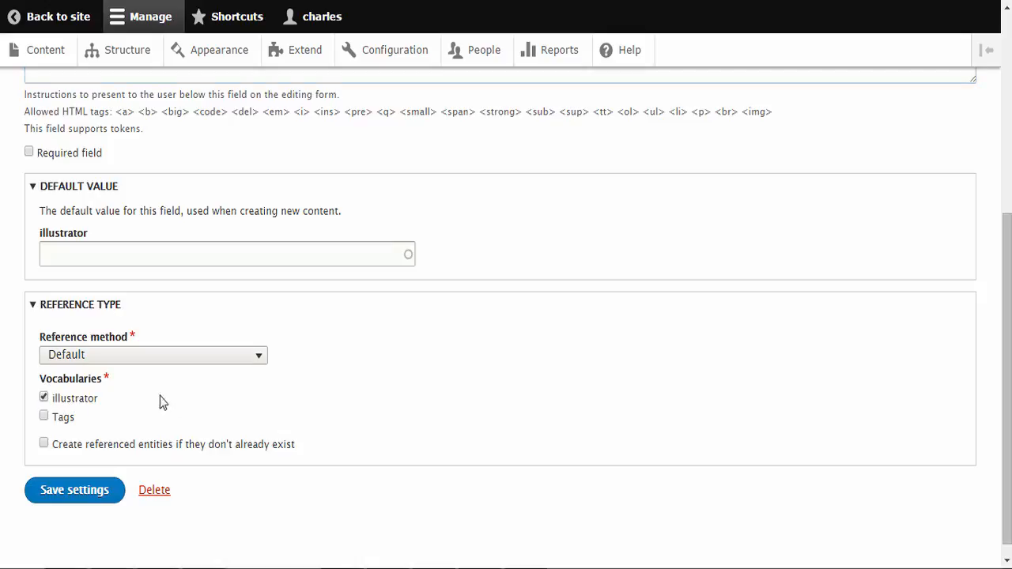
{"action": "left_click", "coordinate": [77, 505]}
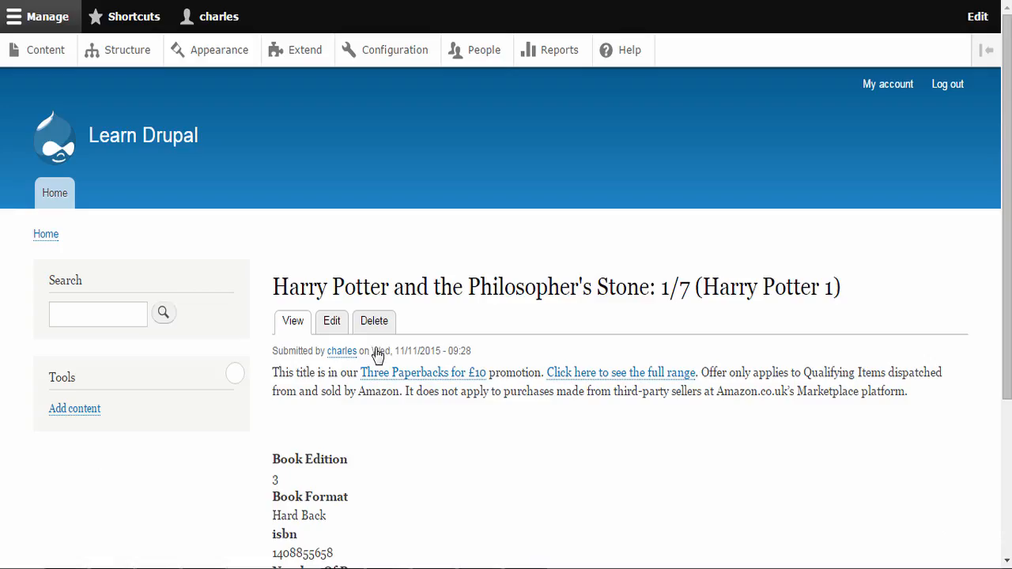
- Edit the Harry Potter and the Philosopher's Stone book page, fill its illustrator field with the name copied from the Amazon listing, and save
{"action": "left_click", "coordinate": [332, 329]}
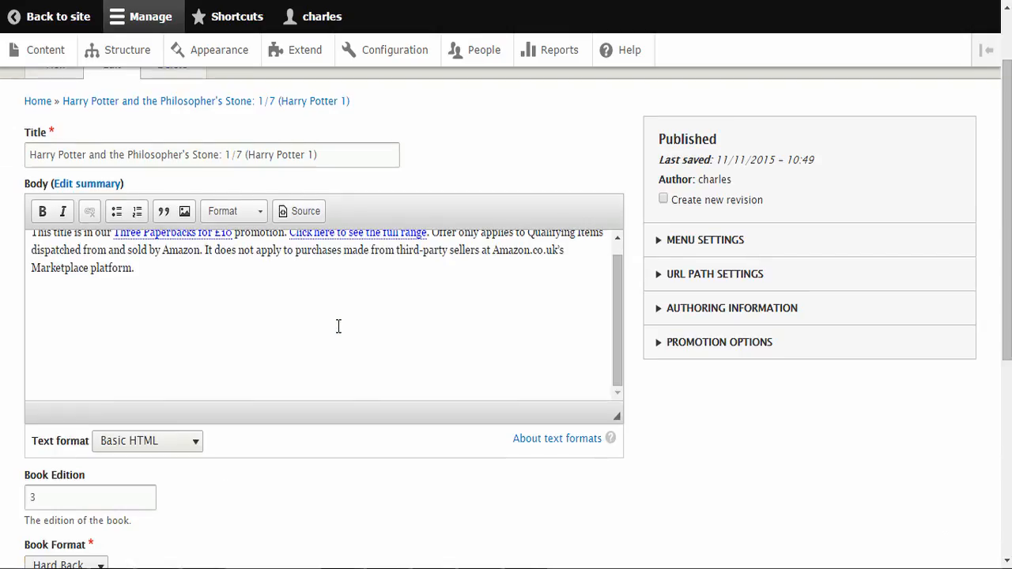
{"action": "scroll", "coordinate": [339, 327], "scroll_direction": "down", "scroll_amount": 2}
{"action": "scroll", "coordinate": [338, 327], "scroll_direction": "down", "scroll_amount": 2}
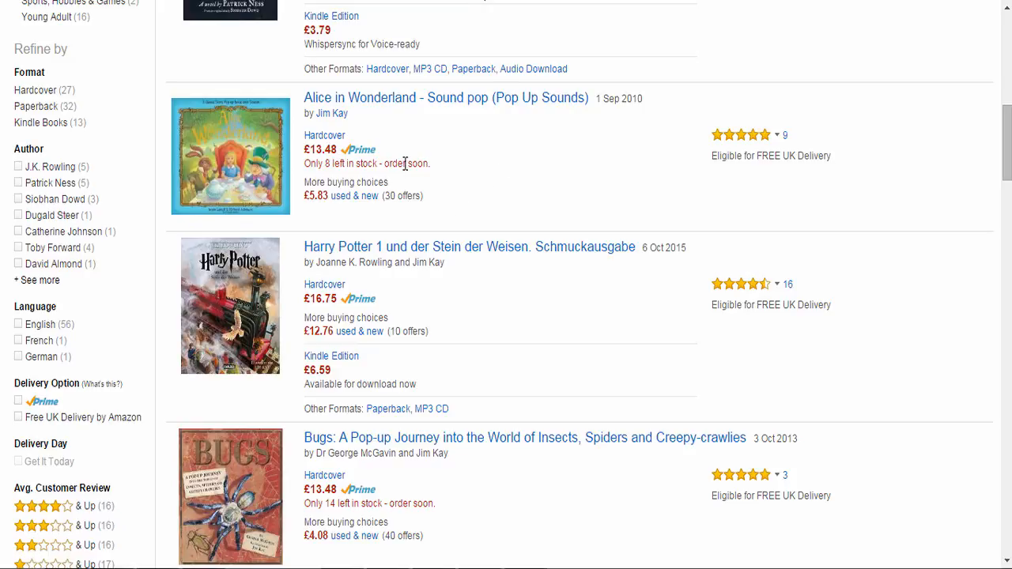
{"action": "left_click_drag", "start_coordinate": [354, 114], "coordinate": [300, 106]}
{"action": "key", "text": "ctrl+c"}
{"action": "key", "text": "alt+Tab"}
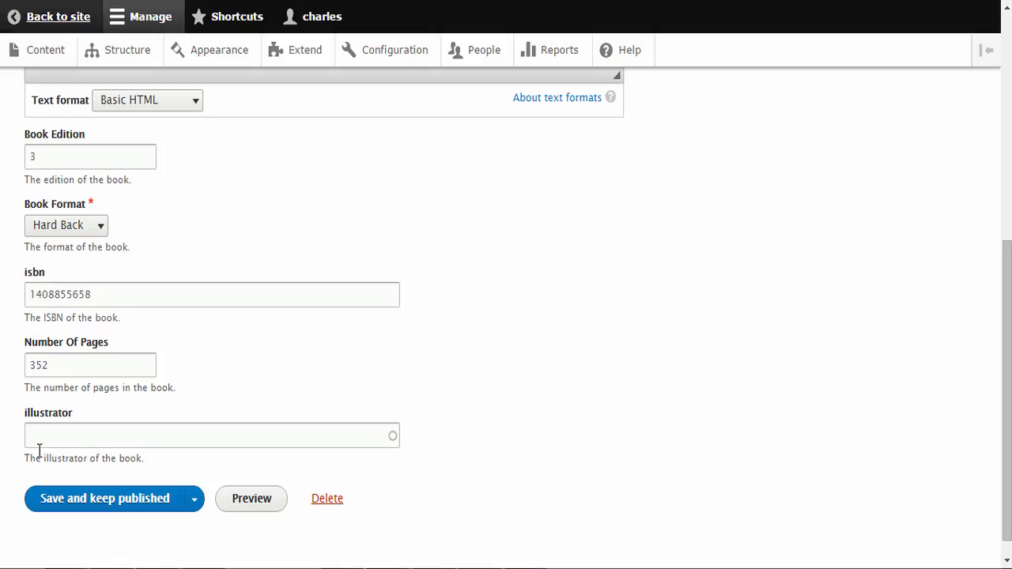
{"action": "left_click", "coordinate": [39, 434]}
{"action": "key", "text": "ctrl+v"}
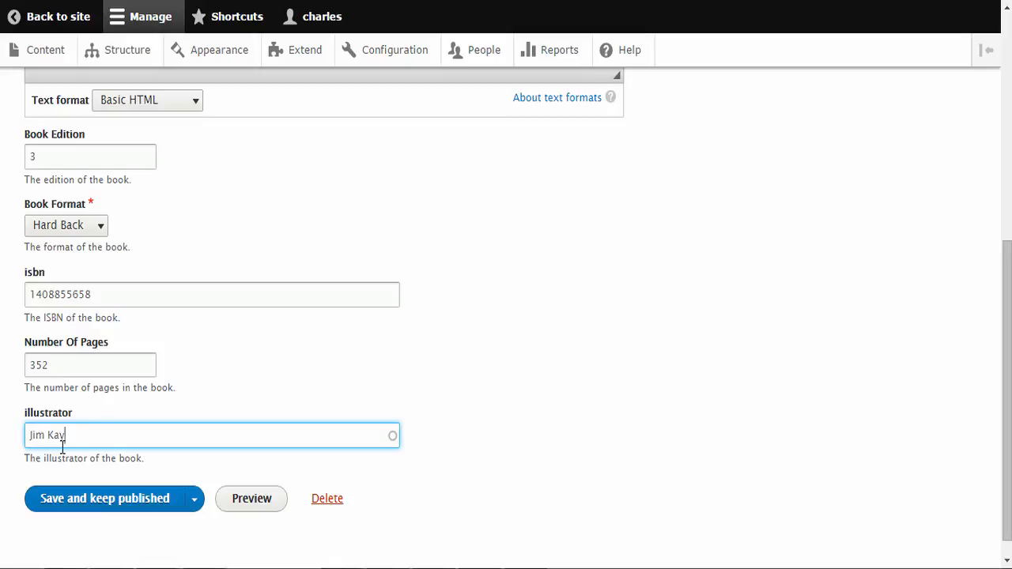
{"action": "left_click", "coordinate": [84, 501]}
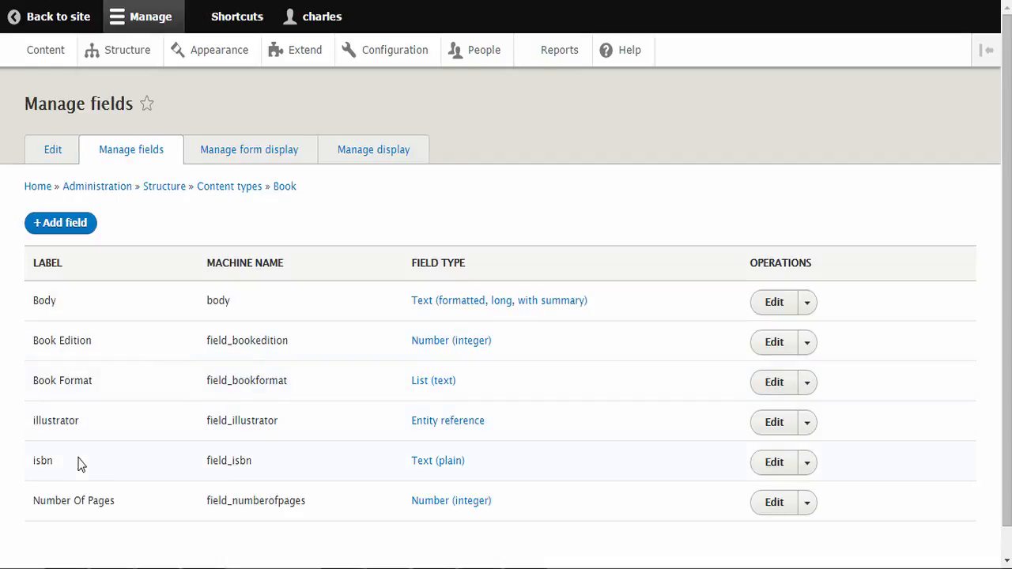
- Edit the Book's illustrator field to create referenced entities if they don't already exist, and save its settings
{"action": "left_click", "coordinate": [774, 434]}
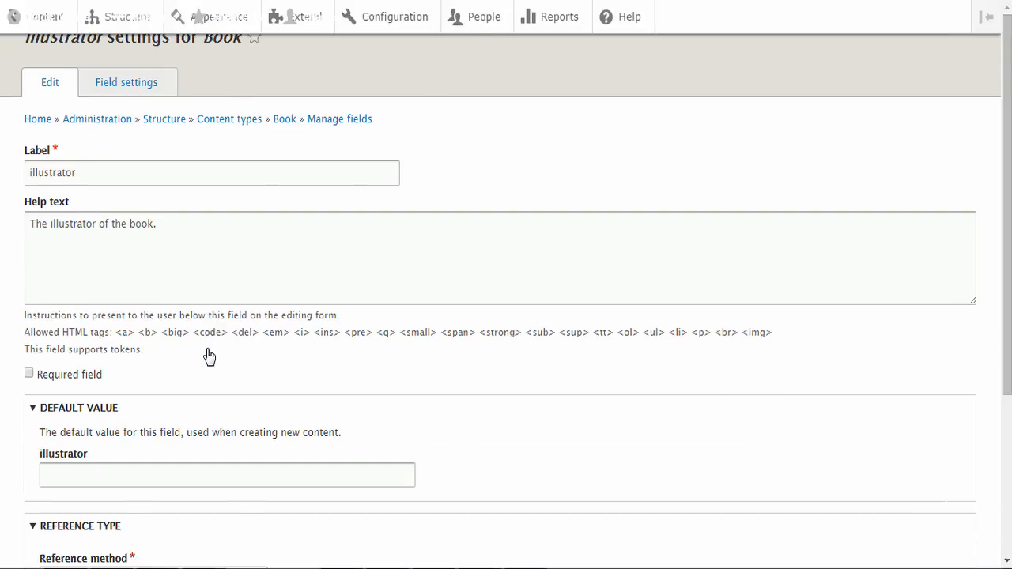
{"action": "scroll", "coordinate": [232, 366], "scroll_direction": "down", "scroll_amount": 3}
{"action": "scroll", "coordinate": [232, 366], "scroll_direction": "down", "scroll_amount": 1}
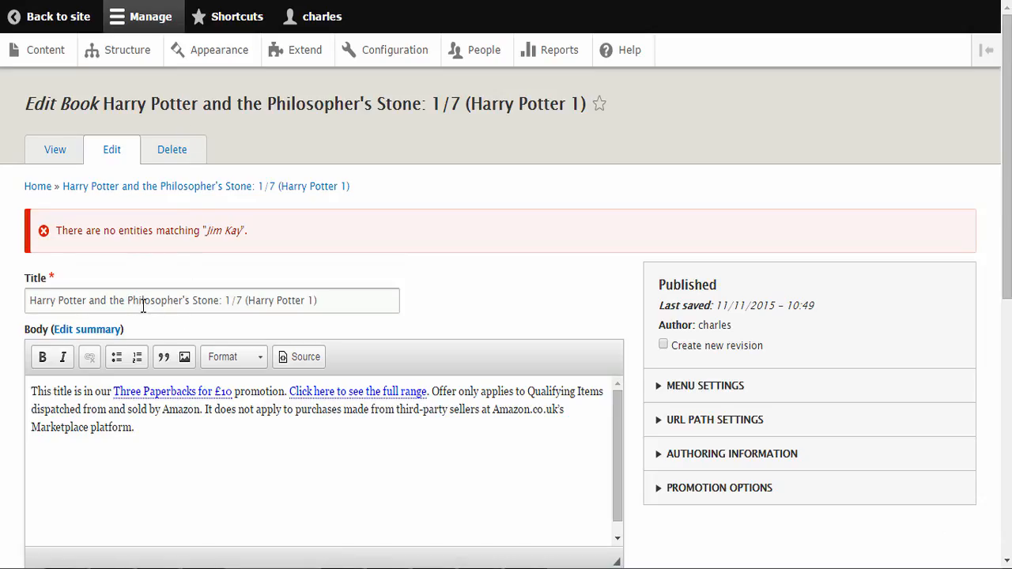
{"action": "scroll", "coordinate": [143, 307], "scroll_direction": "down", "scroll_amount": 5}
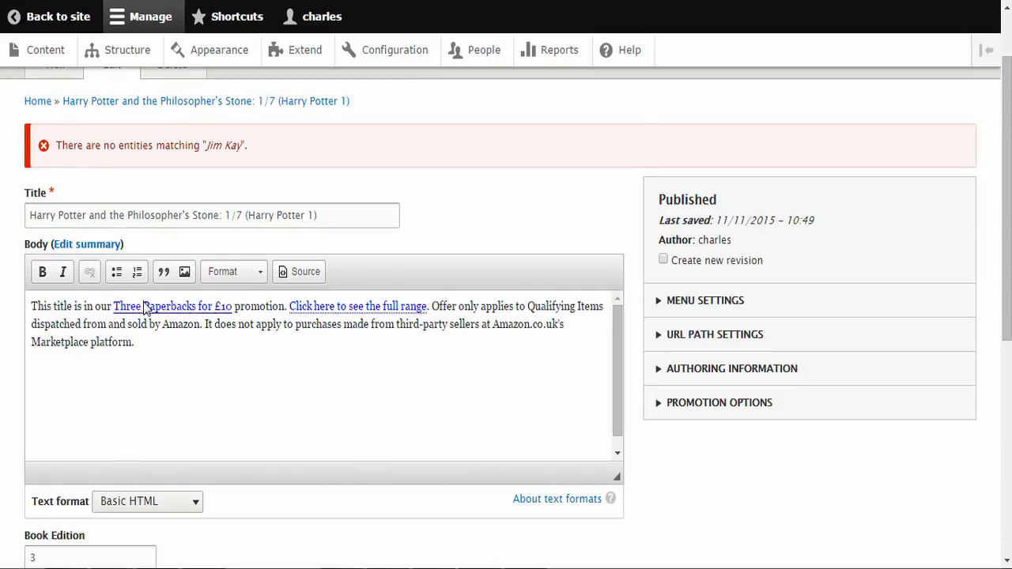
{"action": "scroll", "coordinate": [188, 238], "scroll_direction": "up", "scroll_amount": 5}
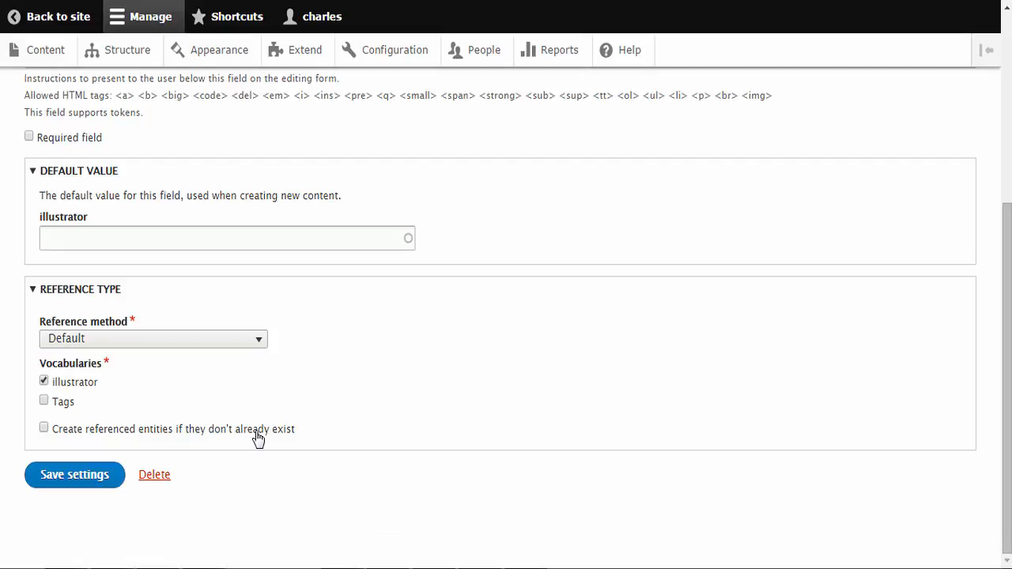
{"action": "left_click", "coordinate": [67, 480]}
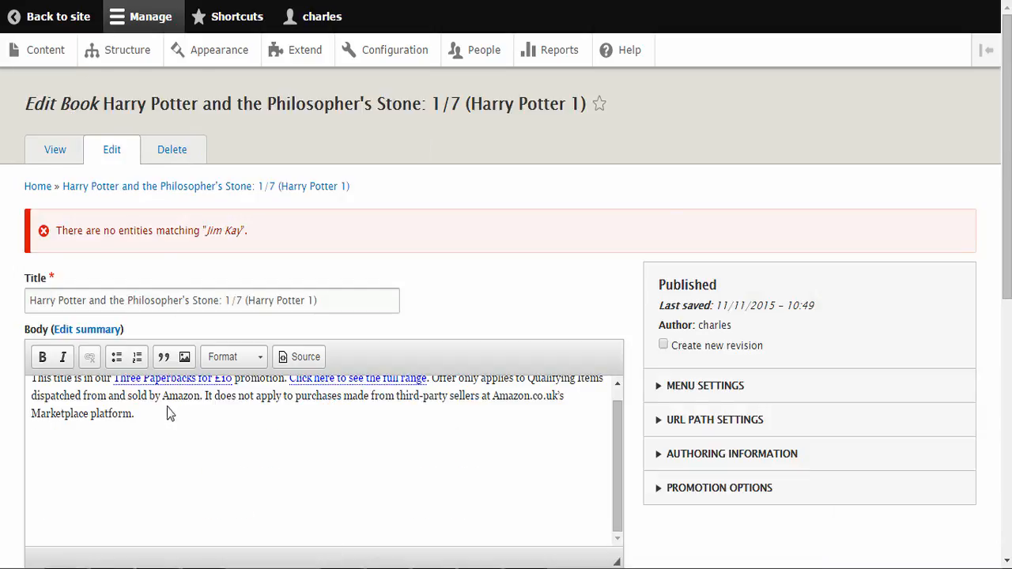
- Save the Harry Potter and the Philosopher's Stone book again with its illustrator entry, keeping it published
{"action": "scroll", "coordinate": [165, 413], "scroll_direction": "down", "scroll_amount": 4}
{"action": "scroll", "coordinate": [157, 413], "scroll_direction": "down", "scroll_amount": 2}
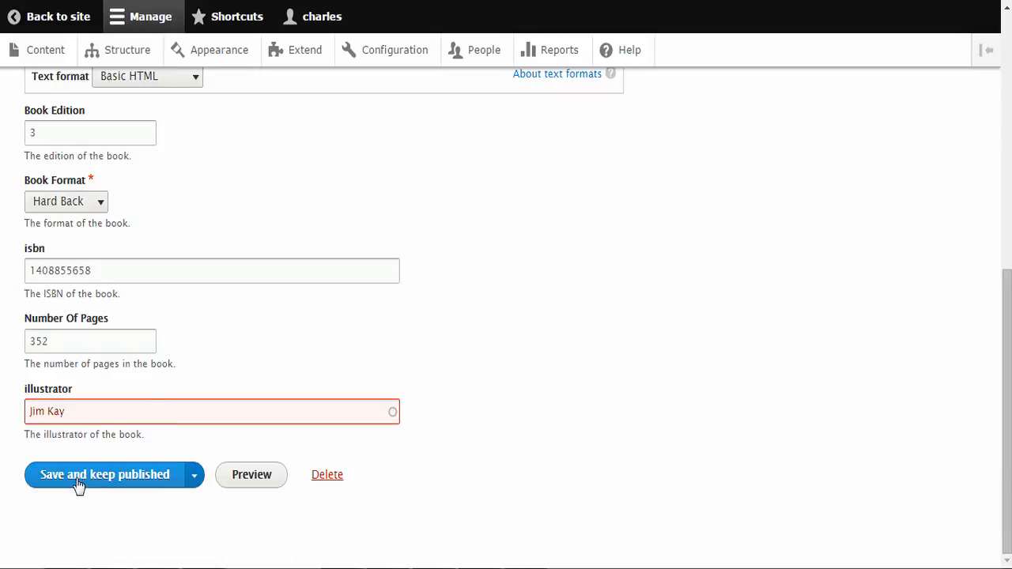
{"action": "left_click", "coordinate": [111, 484]}
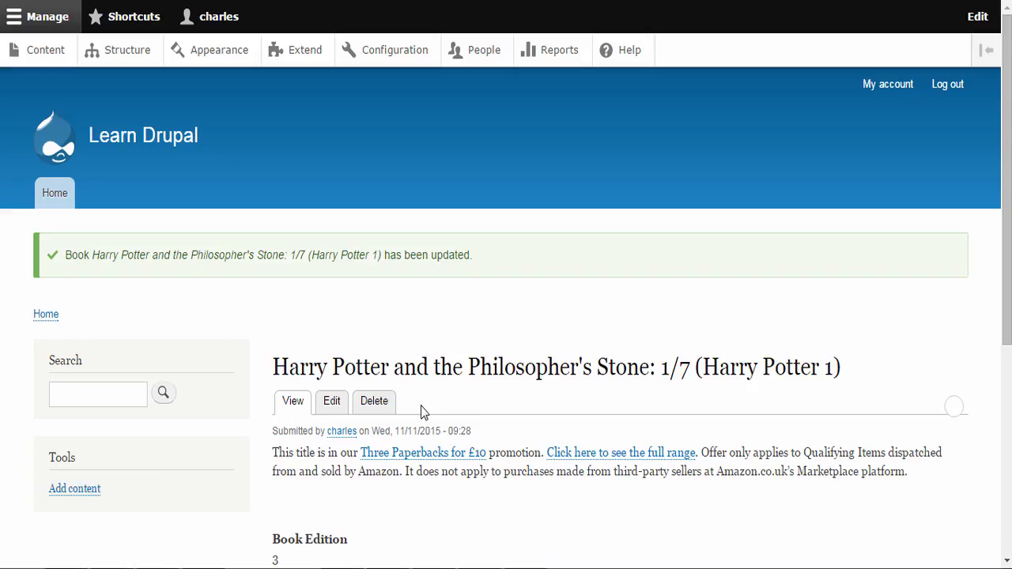
- Check the illustrator field on the saved book page and open the linked illustrator's term page
{"action": "scroll", "coordinate": [424, 412], "scroll_direction": "down", "scroll_amount": 3}
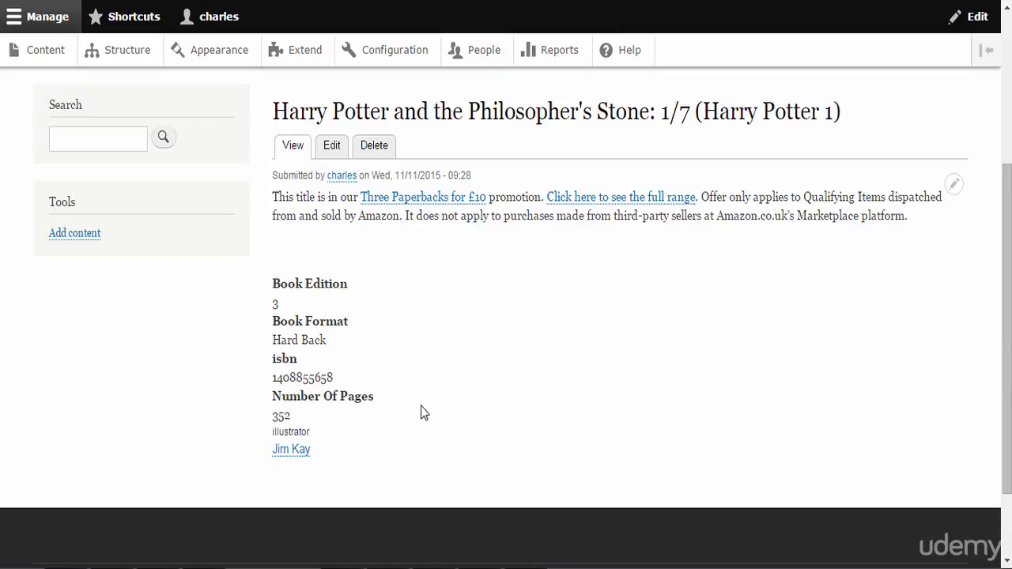
{"action": "left_click_drag", "start_coordinate": [307, 433], "coordinate": [277, 433]}
{"action": "left_click", "coordinate": [343, 474]}
{"action": "left_click", "coordinate": [293, 451]}
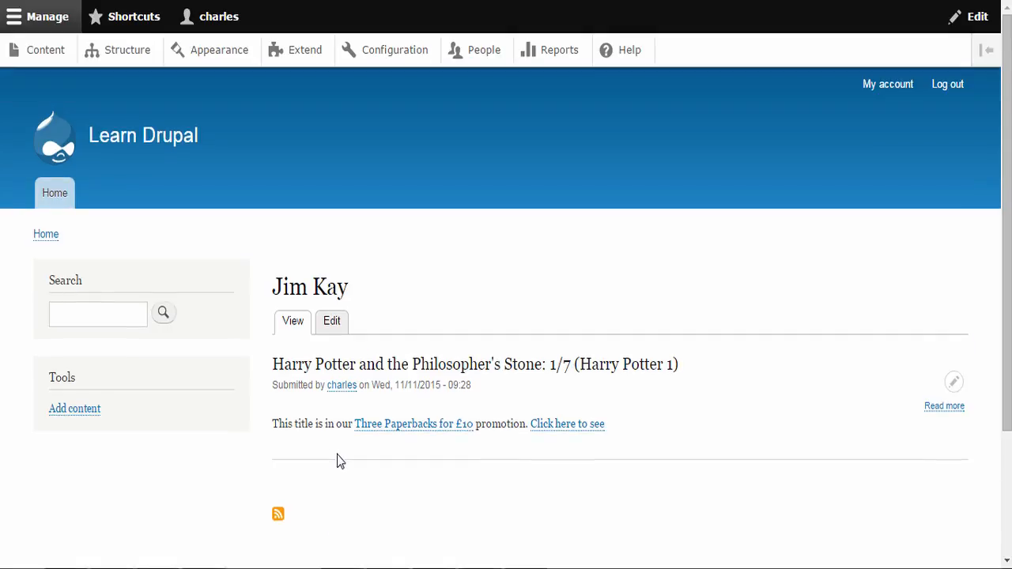
{"action": "left_click_drag", "start_coordinate": [276, 289], "coordinate": [357, 289]}
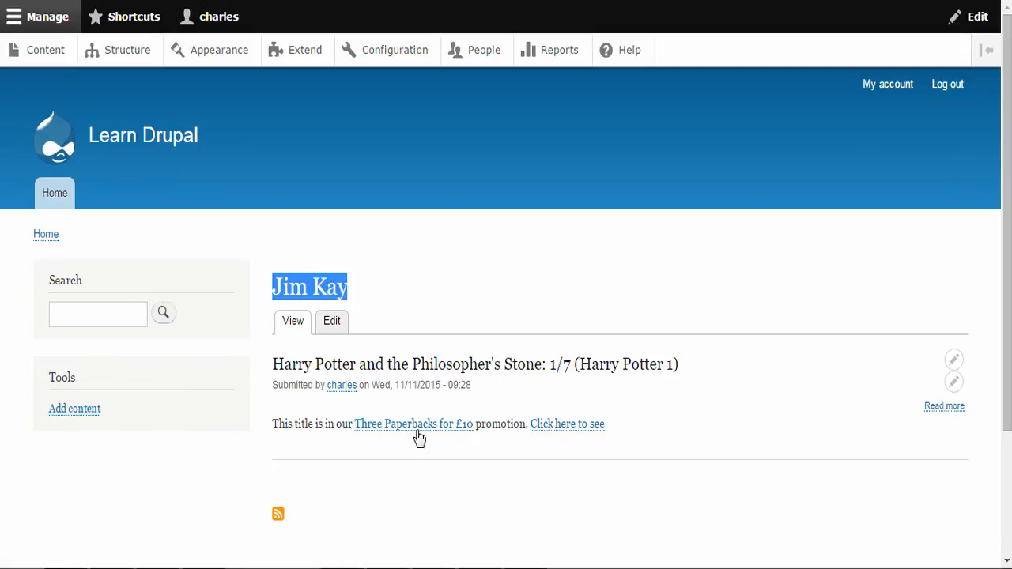
- Start a Book titled "Bugs: A Pop-up Journey into the World of Insects, Spiders and Creepy-crawlies" with its description and Paper Back format
{"action": "left_click", "coordinate": [76, 411]}
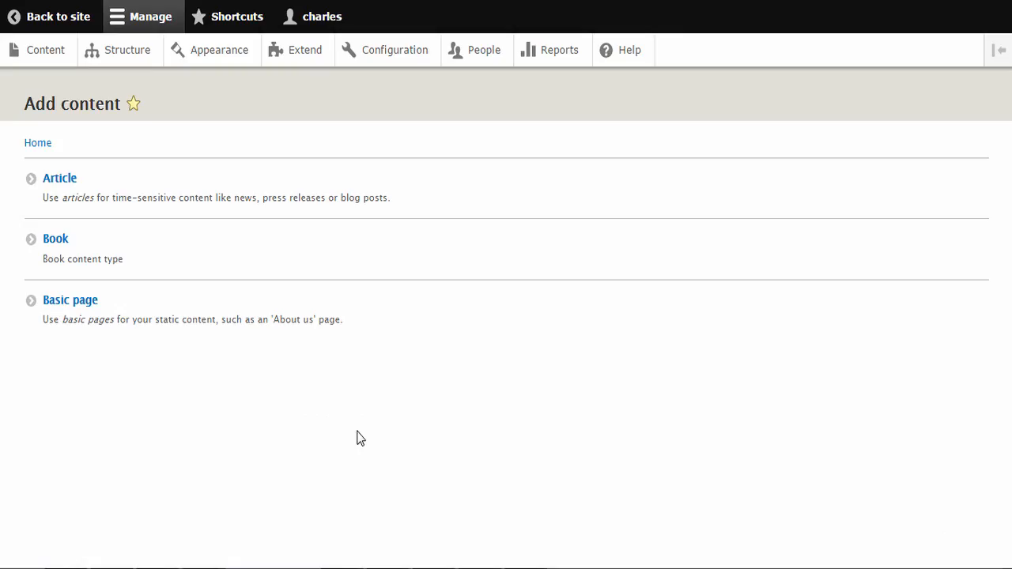
{"action": "left_click", "coordinate": [26, 250]}
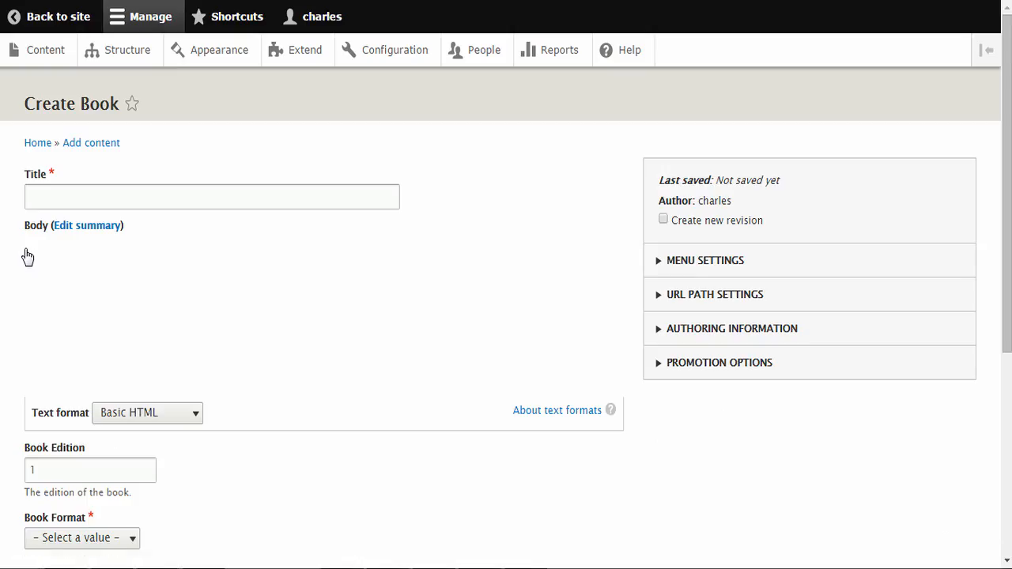
{"action": "key", "text": "ctrl+v"}
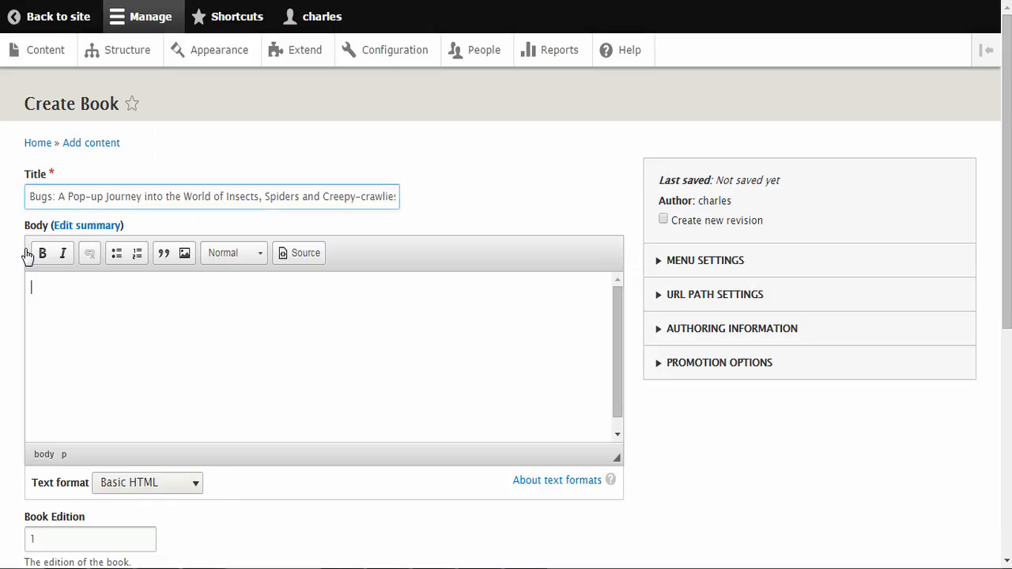
{"action": "scroll", "coordinate": [27, 253], "scroll_direction": "down", "scroll_amount": 5}
{"action": "key", "text": "Return"}
{"action": "key", "text": "Tab"}
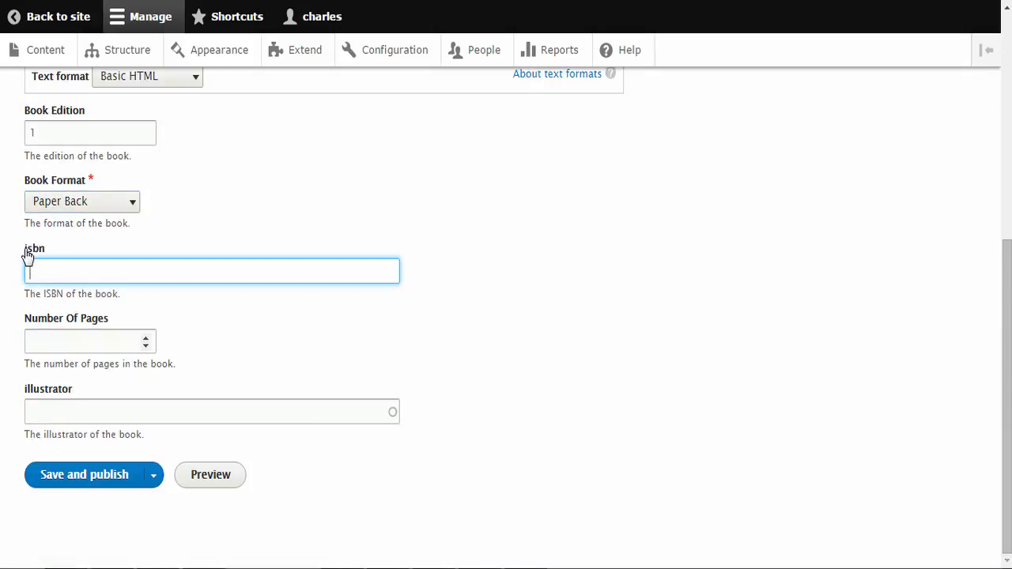
- Assign the existing illustrator term to the Bugs book, leaving isbn and page count empty, and publish it
{"action": "key", "text": "Tab"}
{"action": "key", "text": "Tab"}
{"action": "type", "text": "jim"}
{"action": "key", "text": "Down"}
{"action": "key", "text": "Return"}
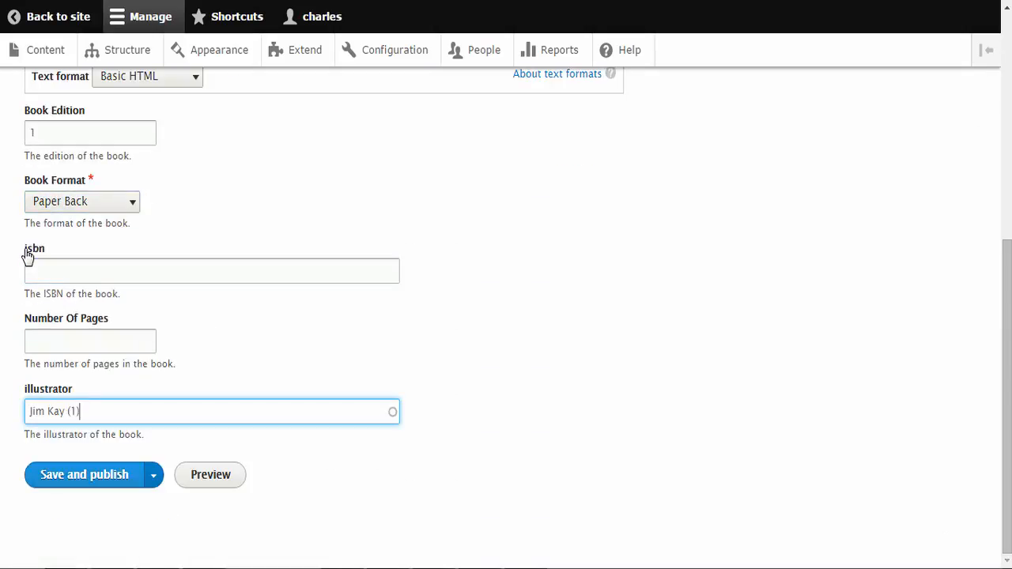
{"action": "key", "text": "Tab"}
{"action": "key", "text": "Return"}
{"action": "scroll", "coordinate": [26, 255], "scroll_direction": "down", "scroll_amount": 3}
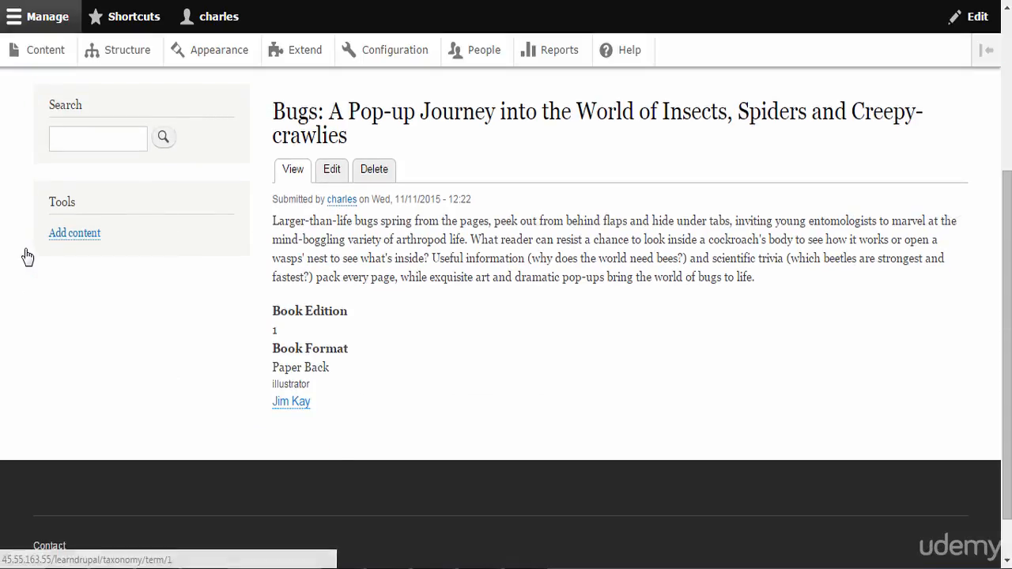
- Open the illustrator's term page from the Bugs book and review the books listed under it
{"action": "scroll", "coordinate": [593, 410], "scroll_direction": "up", "scroll_amount": 1}
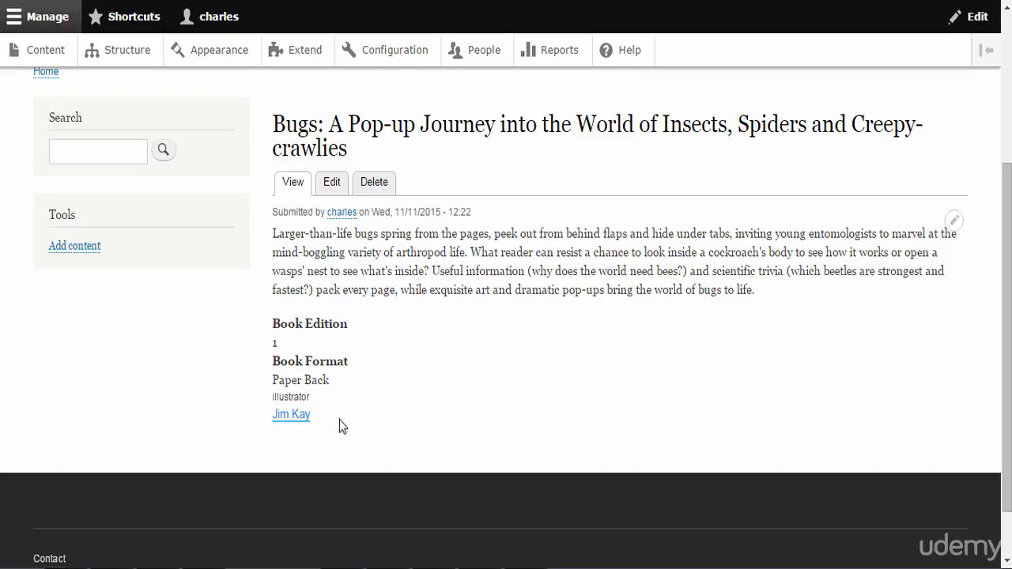
{"action": "left_click", "coordinate": [304, 417]}
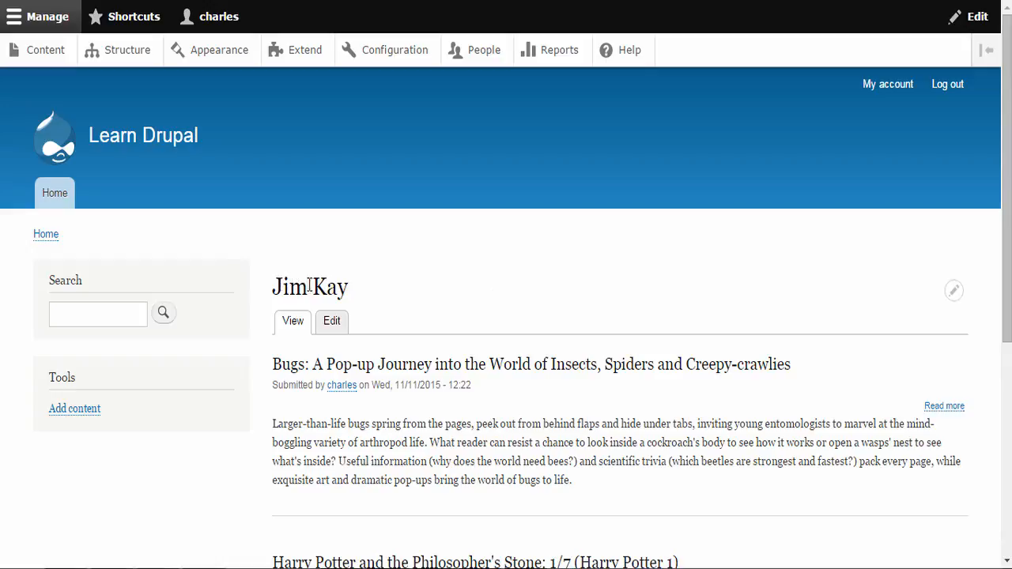
{"action": "left_click_drag", "start_coordinate": [282, 287], "coordinate": [356, 287]}
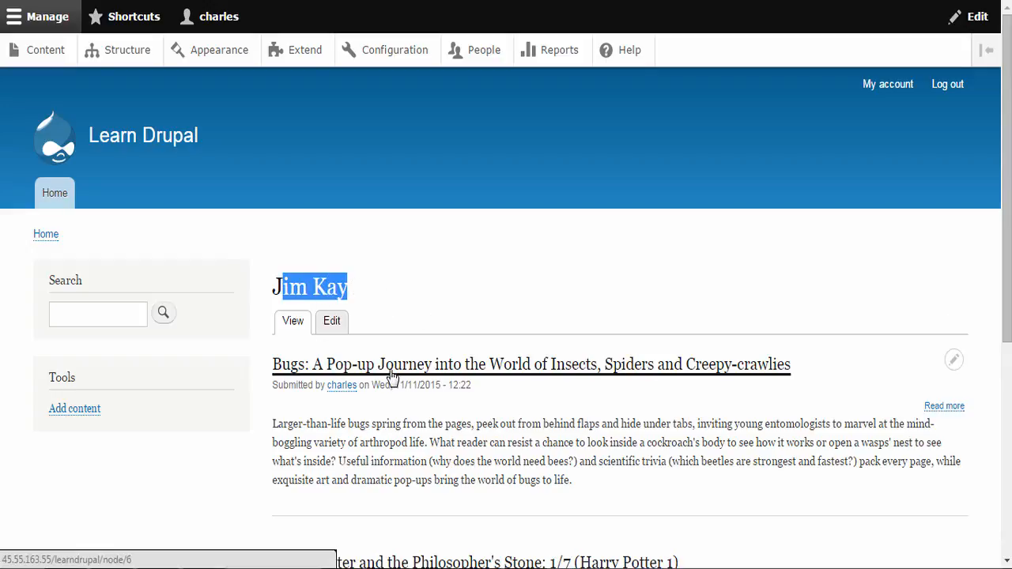
{"action": "scroll", "coordinate": [387, 352], "scroll_direction": "down", "scroll_amount": 1}
{"action": "scroll", "coordinate": [405, 358], "scroll_direction": "down", "scroll_amount": 1}
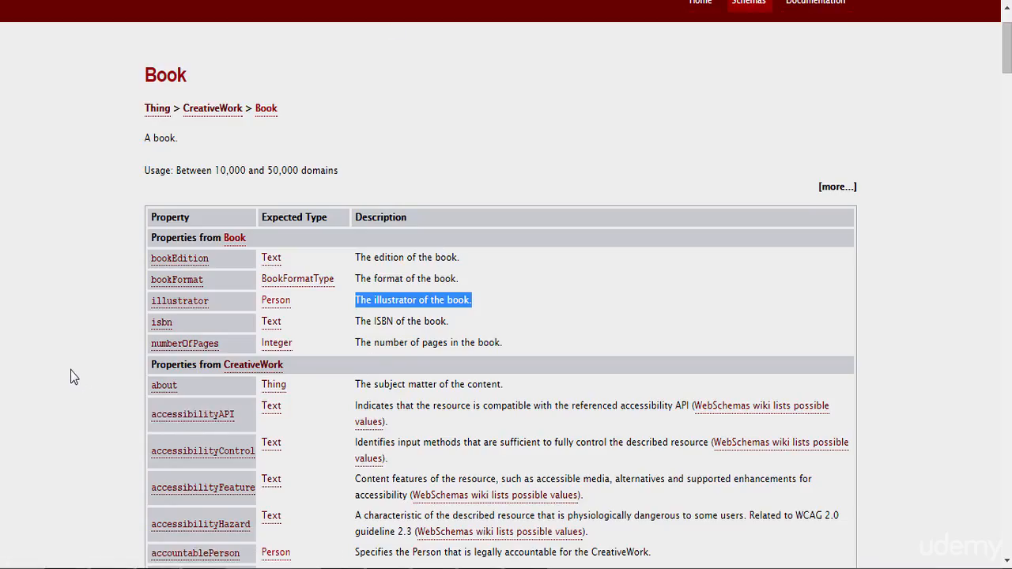
- Switch to the schema.org Book page and look through the properties it takes from CreativeWork
{"action": "scroll", "coordinate": [71, 370], "scroll_direction": "down", "scroll_amount": 2}
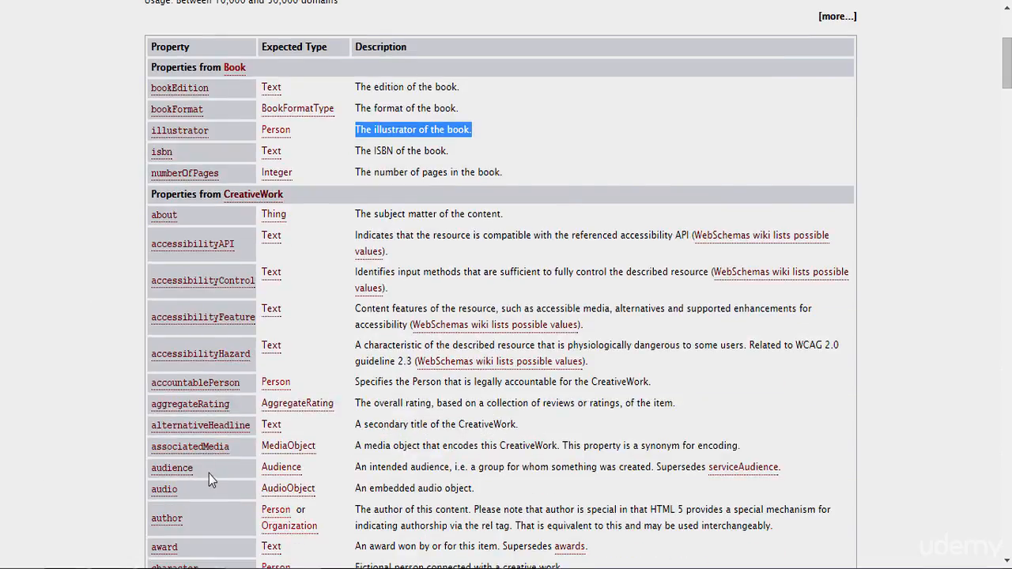